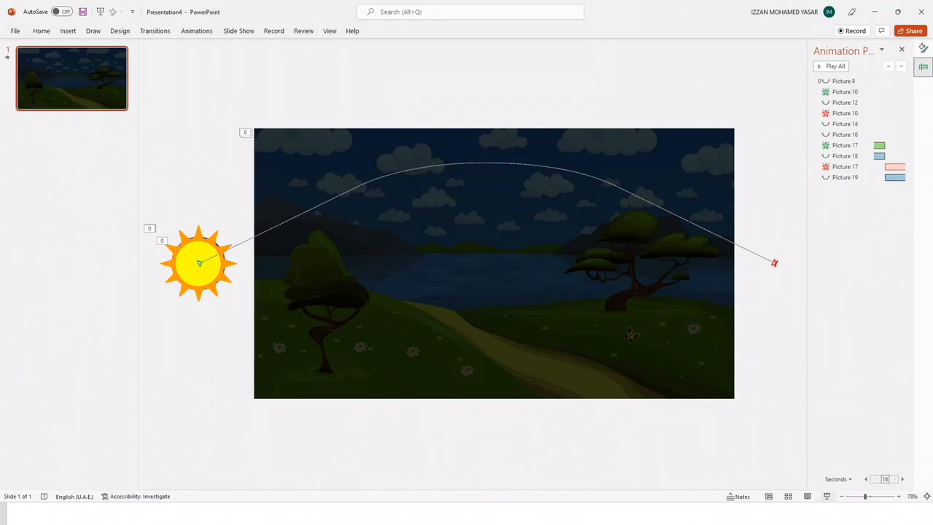
- Play the sunrise-to-night animation slide as a slide show and end the show
{"action": "left_click", "coordinate": [826, 496]}
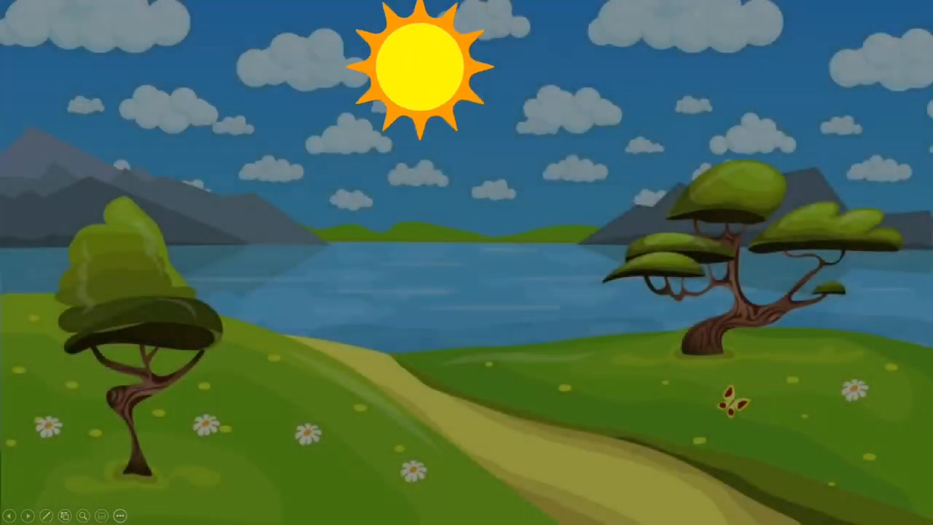
{"action": "left_click", "coordinate": [119, 516]}
{"action": "left_click", "coordinate": [102, 491]}
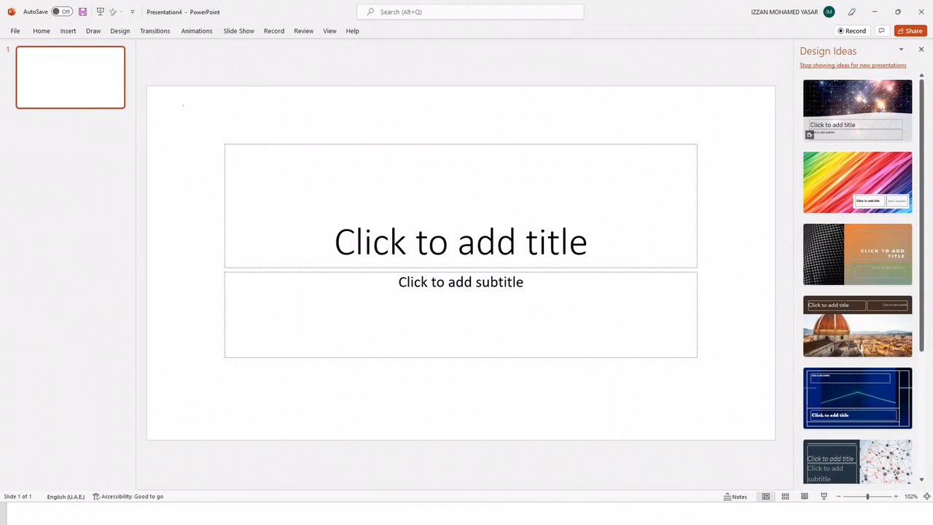
- Delete the empty title and subtitle placeholders and insert the lake-and-trees picture from an online picture search for "animated meadow"
{"action": "left_click_drag", "start_coordinate": [183, 105], "coordinate": [761, 447]}
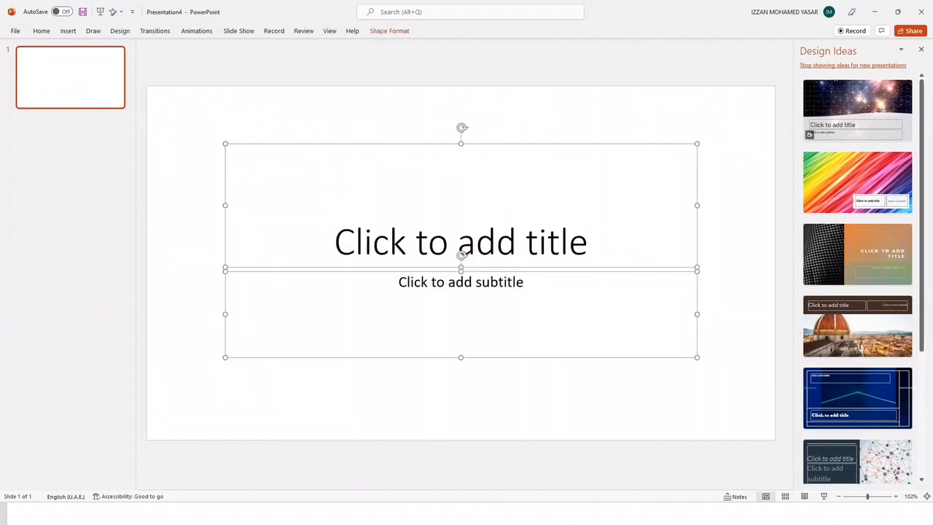
{"action": "key", "text": "Delete"}
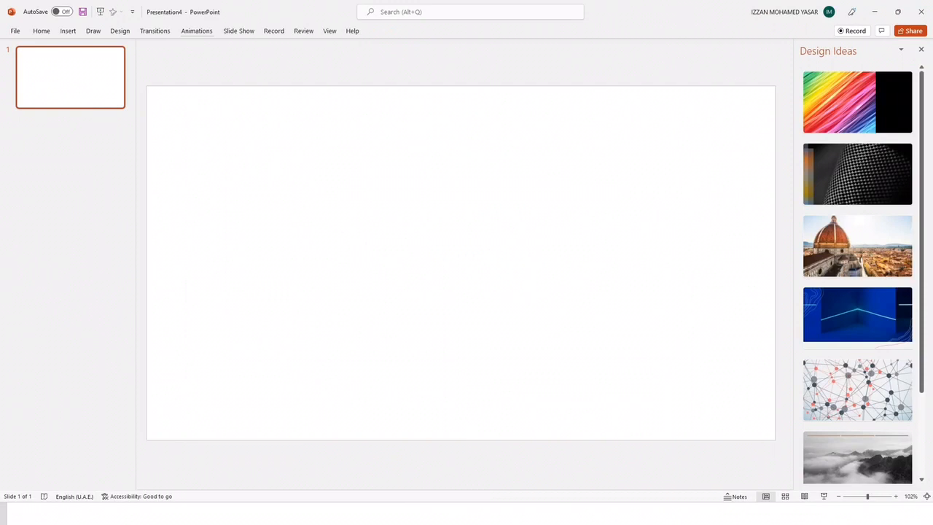
{"action": "left_click", "coordinate": [68, 30]}
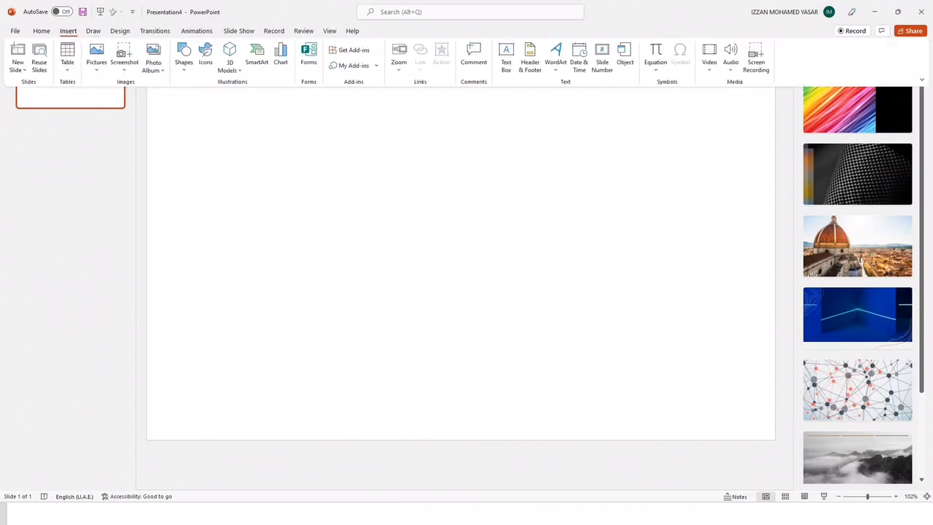
{"action": "left_click", "coordinate": [96, 58]}
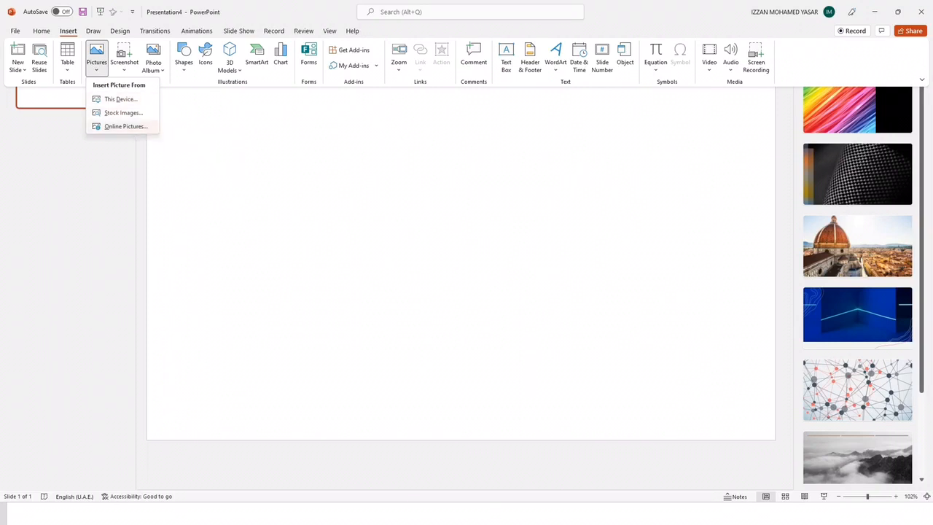
{"action": "left_click", "coordinate": [126, 126]}
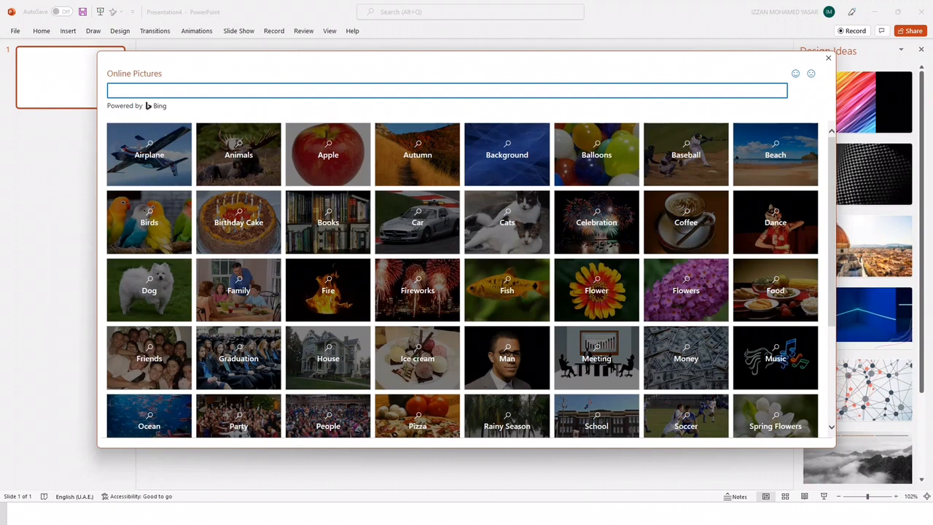
{"action": "type", "text": "animated meadow"}
{"action": "key", "text": "Return"}
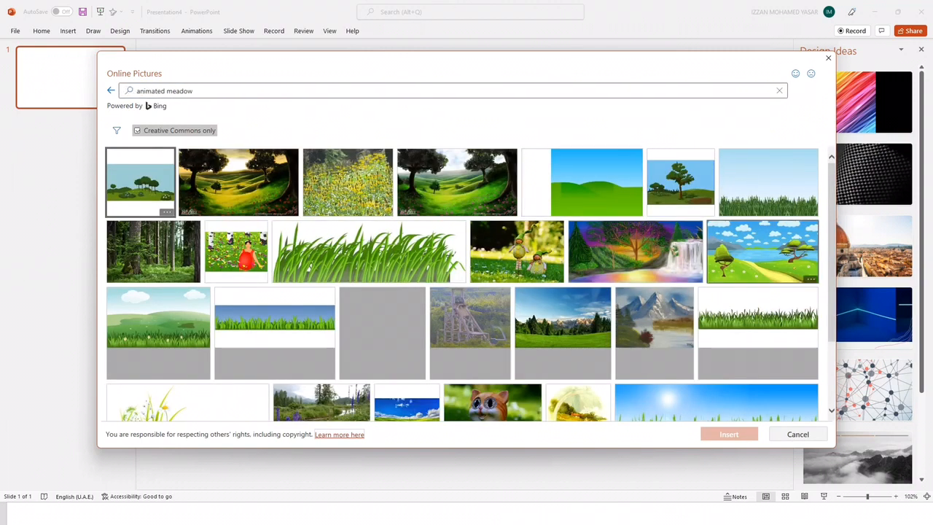
{"action": "left_click", "coordinate": [763, 251]}
{"action": "left_click", "coordinate": [729, 433]}
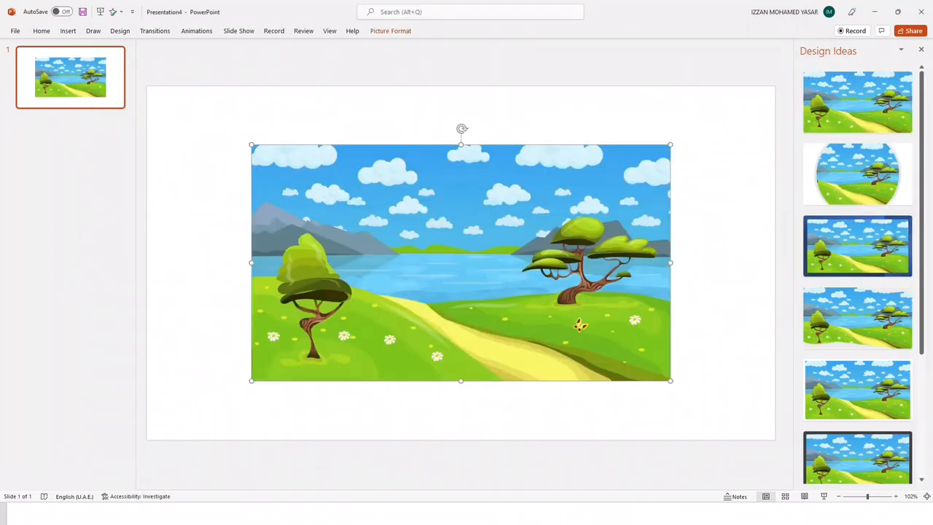
- Enlarge the meadow picture until it covers the whole slide, reaching every edge
{"action": "key", "text": "shift+Down"}
{"action": "key", "text": "shift+Down"}
{"action": "key", "text": "shift+Down"}
{"action": "key", "text": "shift+Down"}
{"action": "key", "text": "shift+Down"}
{"action": "key", "text": "shift+Down"}
{"action": "key", "text": "shift+Down"}
{"action": "key", "text": "shift+Down"}
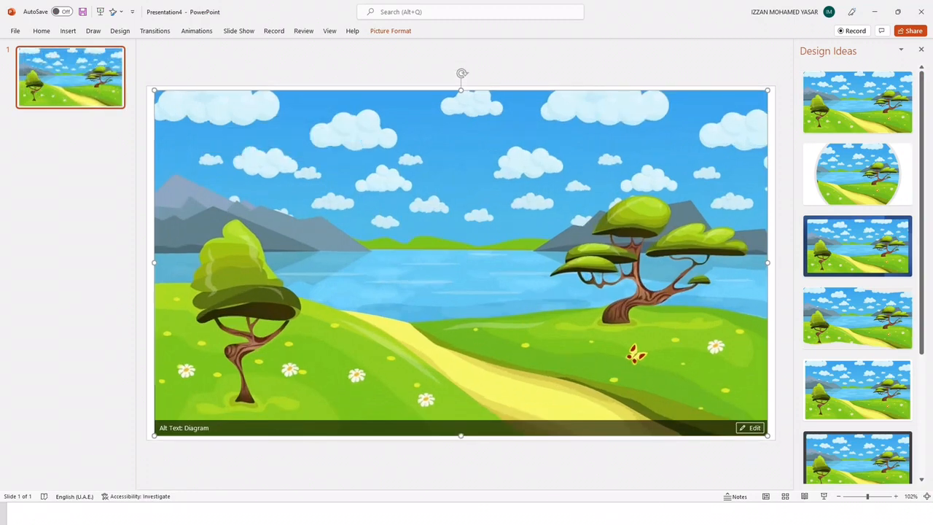
{"action": "left_click_drag", "start_coordinate": [767, 91], "coordinate": [776, 85]}
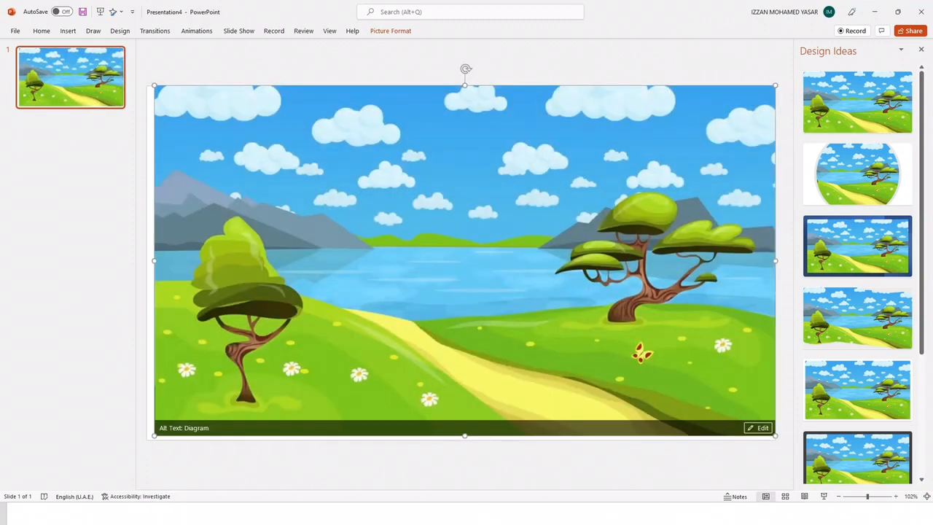
{"action": "left_click_drag", "start_coordinate": [155, 436], "coordinate": [146, 439]}
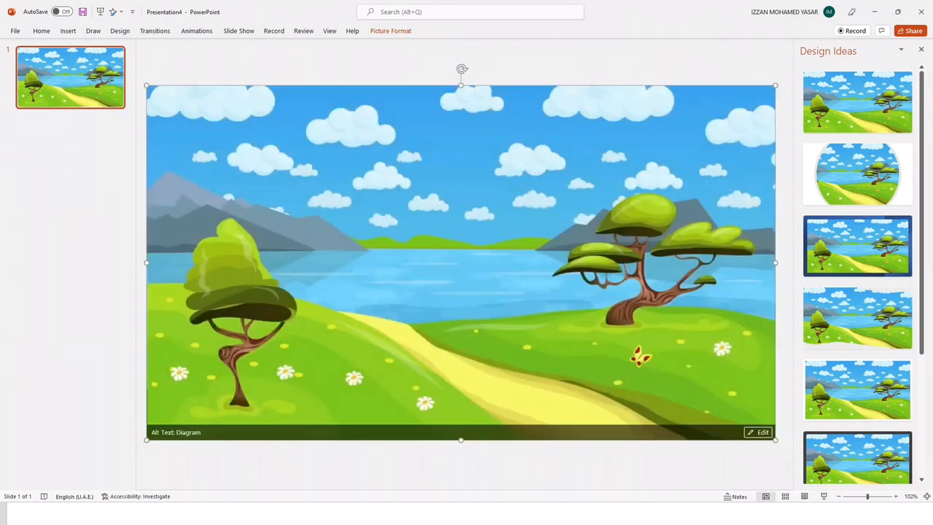
{"action": "key", "text": "Escape"}
{"action": "left_click", "coordinate": [461, 262]}
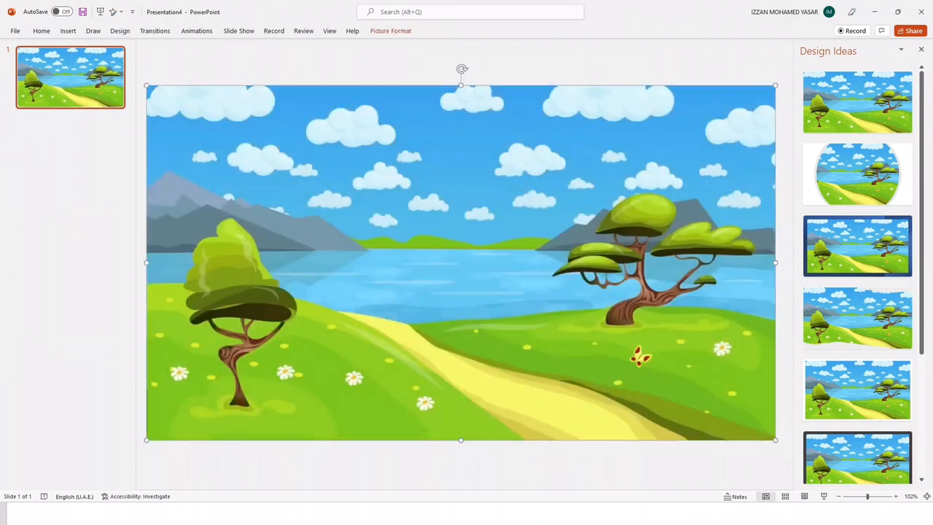
{"action": "key", "text": "Escape"}
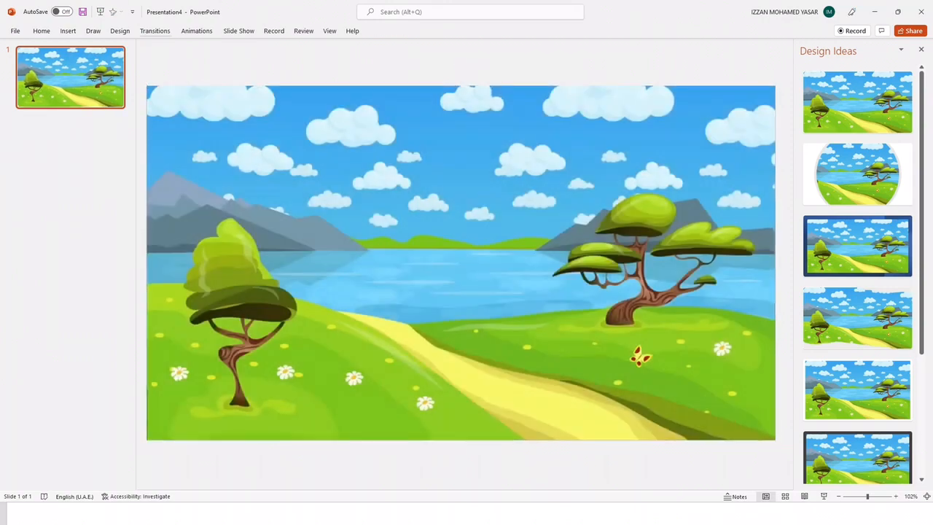
- Insert the golden sun with pointed rays on a white background from an online picture search for "animated sun"
{"action": "left_click", "coordinate": [68, 31]}
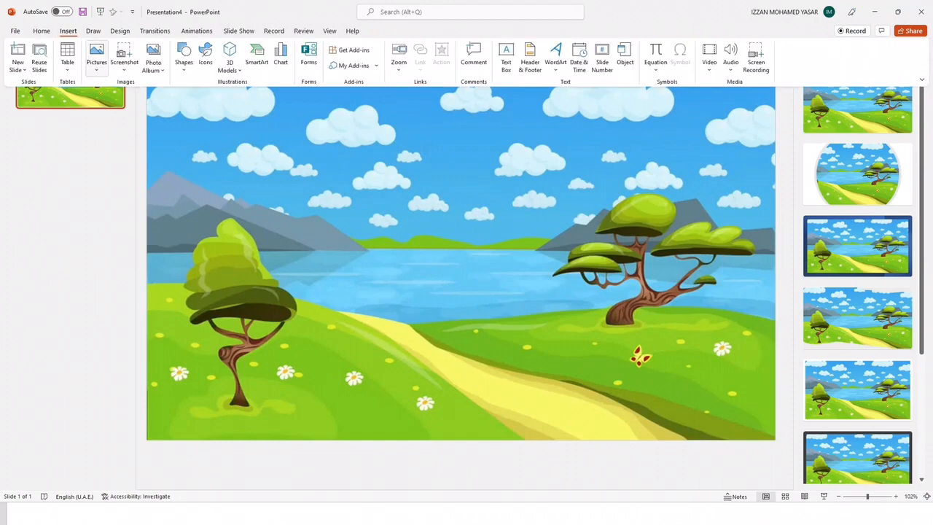
{"action": "left_click", "coordinate": [96, 58]}
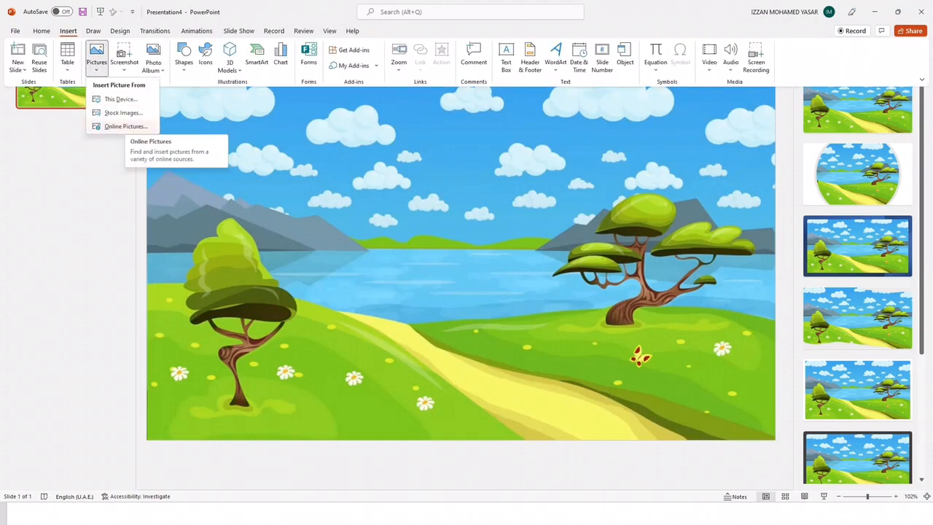
{"action": "left_click", "coordinate": [124, 126]}
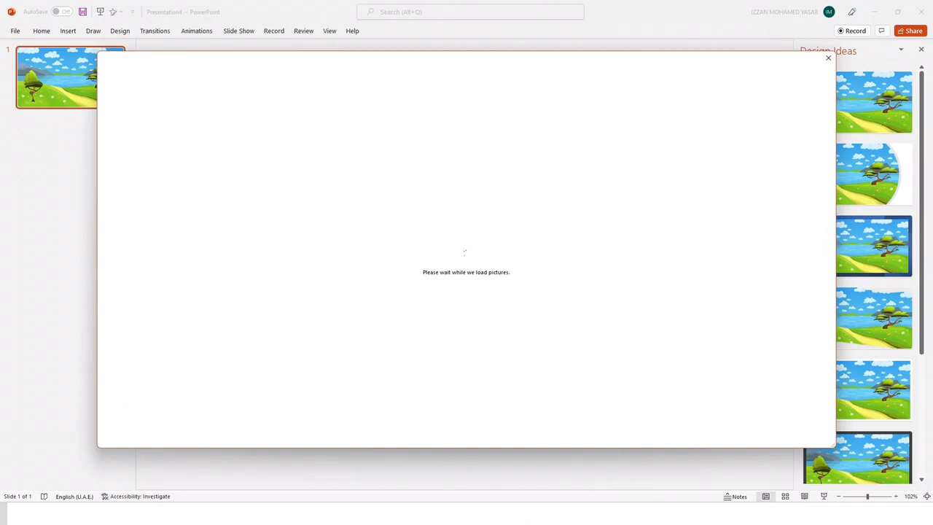
{"action": "type", "text": "a"}
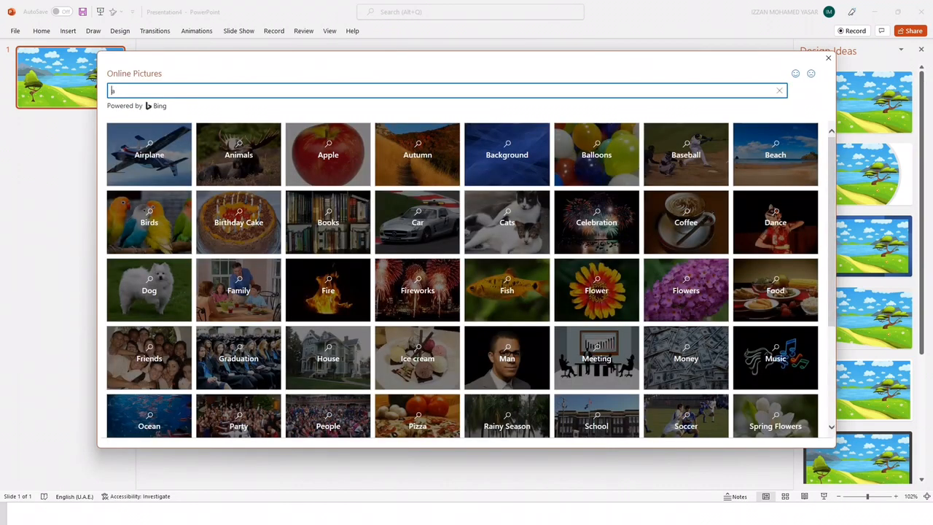
{"action": "type", "text": "nimated sun"}
{"action": "key", "text": "Return"}
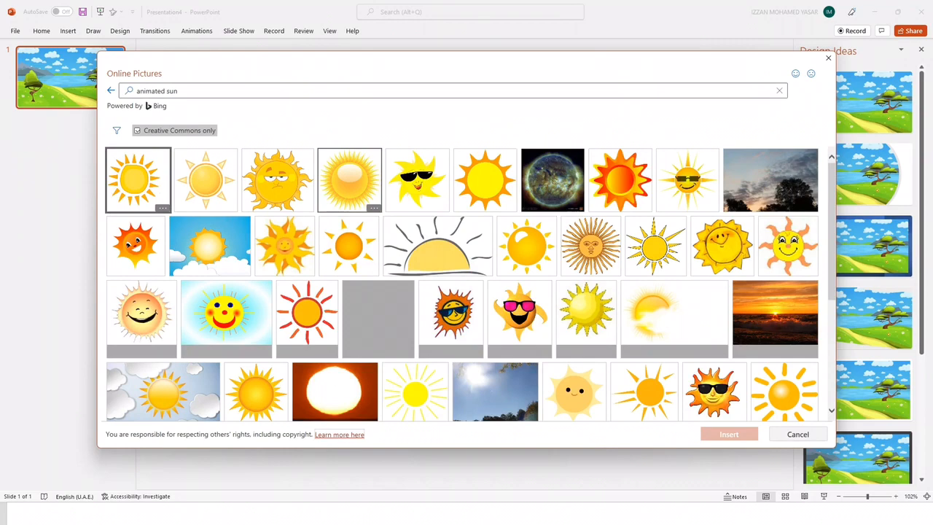
{"action": "scroll", "coordinate": [306, 277], "scroll_direction": "down", "scroll_amount": 3}
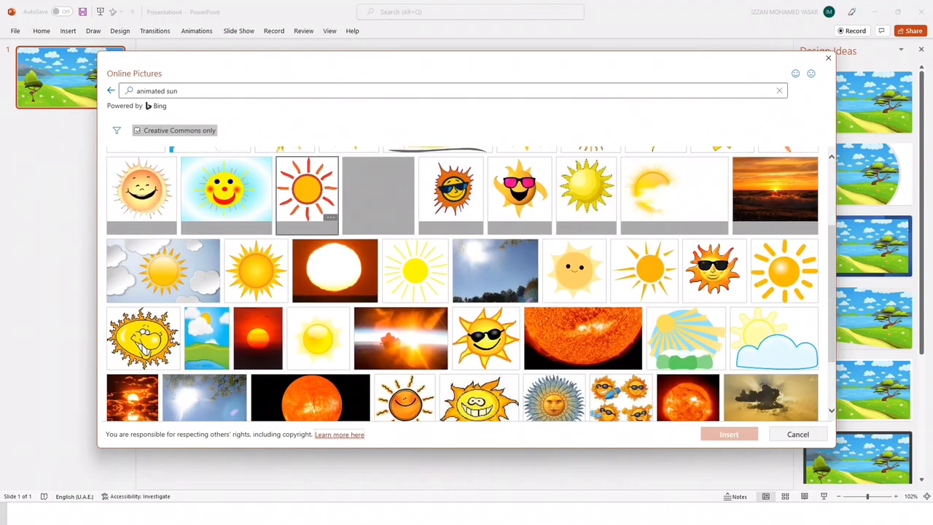
{"action": "left_click", "coordinate": [255, 270]}
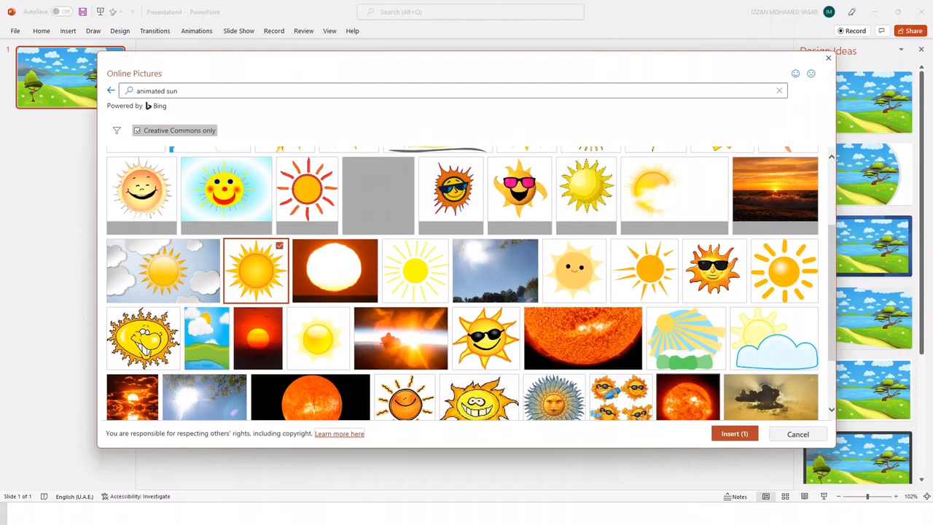
{"action": "left_click", "coordinate": [734, 433]}
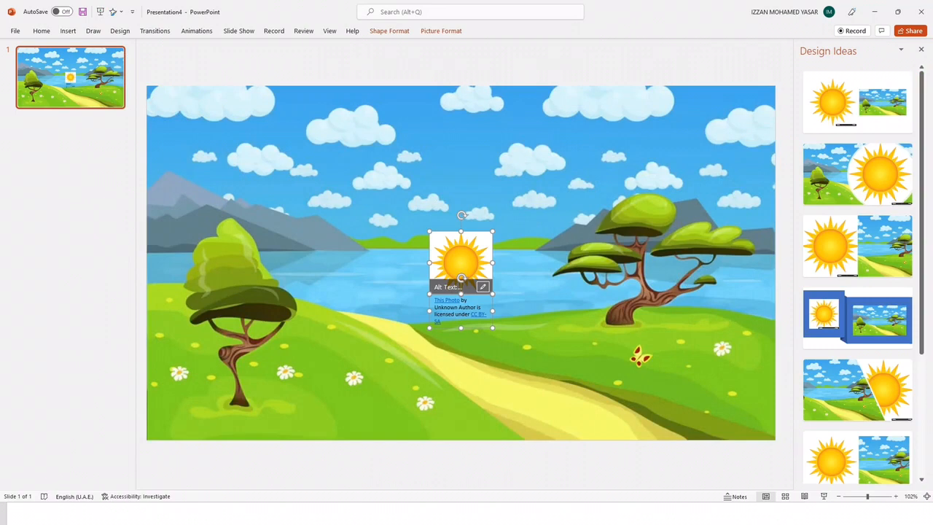
- Delete the licence attribution caption below the sun picture
{"action": "left_click", "coordinate": [441, 30]}
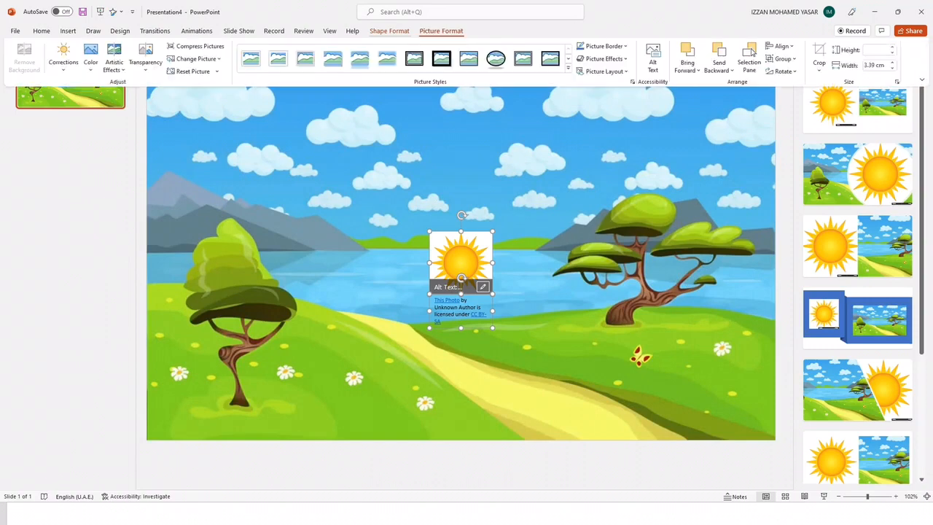
{"action": "left_click", "coordinate": [450, 298]}
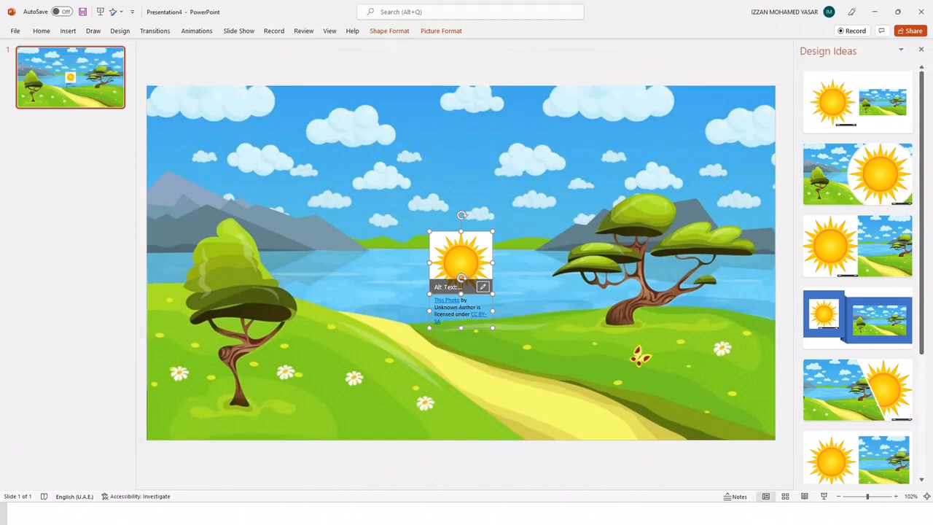
{"action": "left_click", "coordinate": [486, 363]}
{"action": "left_click", "coordinate": [453, 322]}
{"action": "key", "text": "BackSpace"}
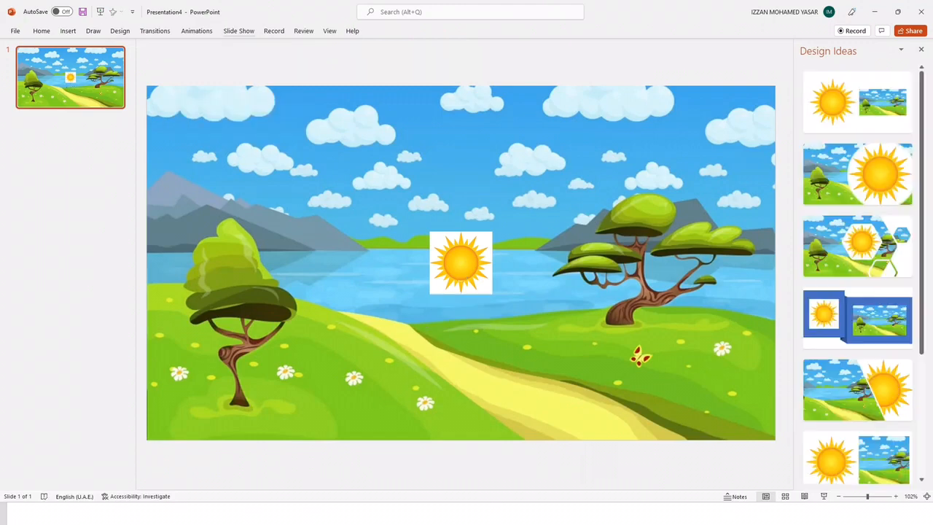
- Remove the white background from the sun picture, and delete that sun from the slide
{"action": "left_click", "coordinate": [197, 30]}
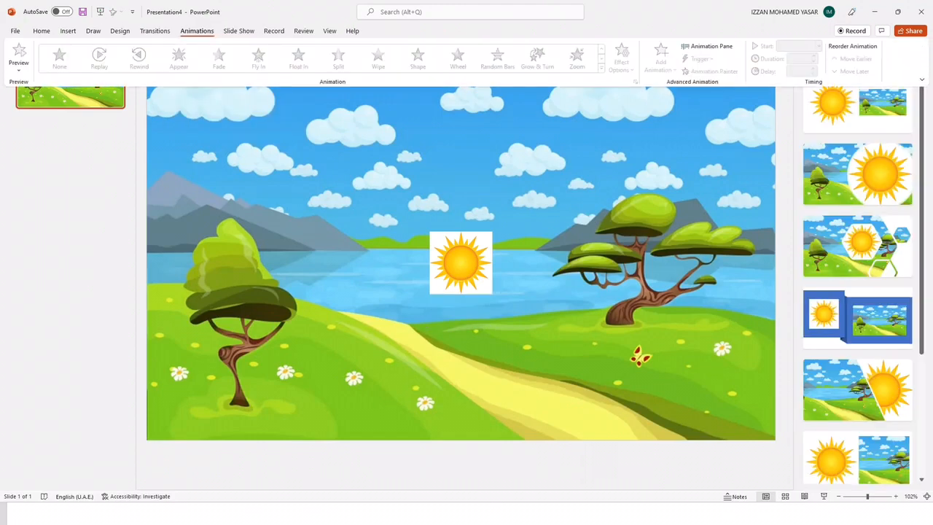
{"action": "left_click", "coordinate": [461, 263]}
{"action": "left_click", "coordinate": [390, 31]}
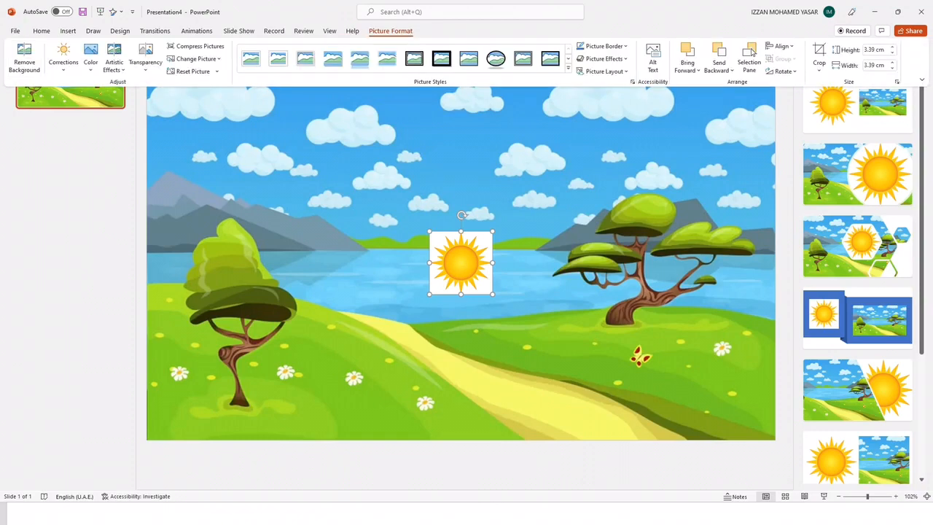
{"action": "left_click", "coordinate": [24, 58]}
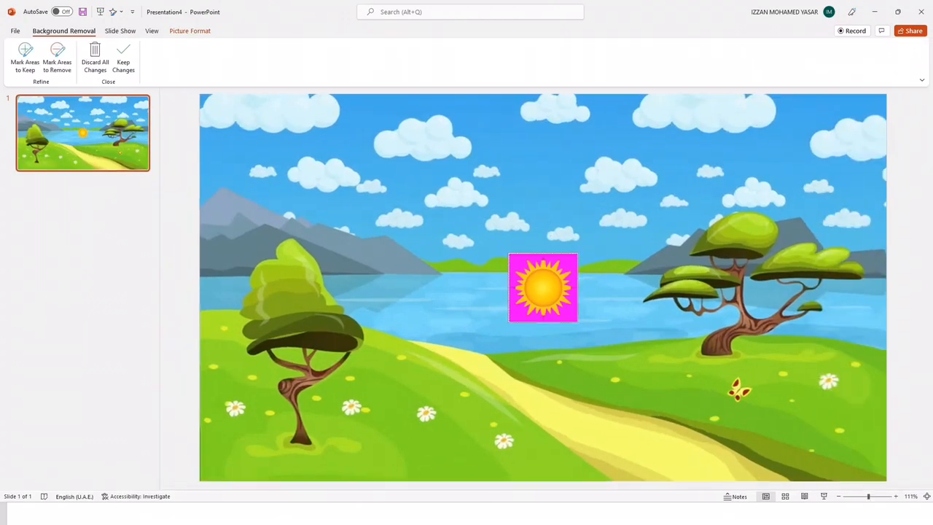
{"action": "left_click", "coordinate": [413, 396]}
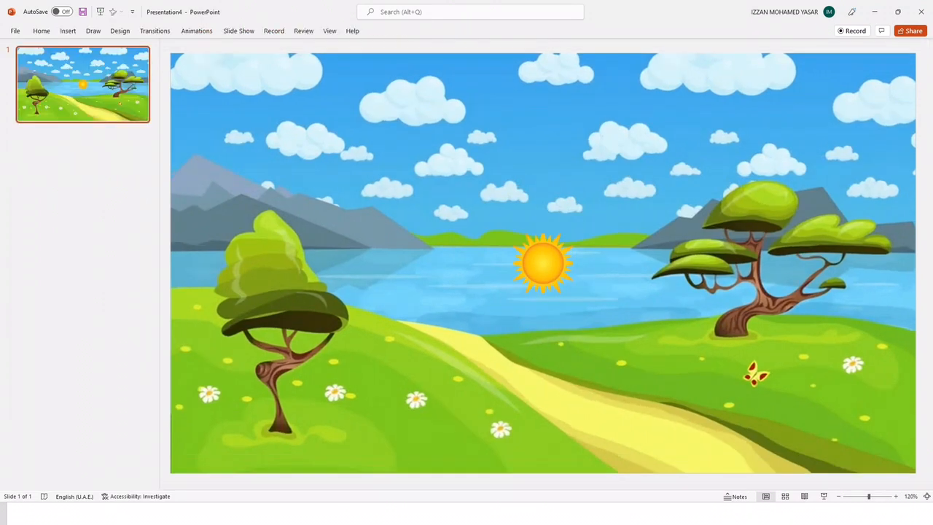
{"action": "left_click", "coordinate": [543, 264]}
{"action": "key", "text": "BackSpace"}
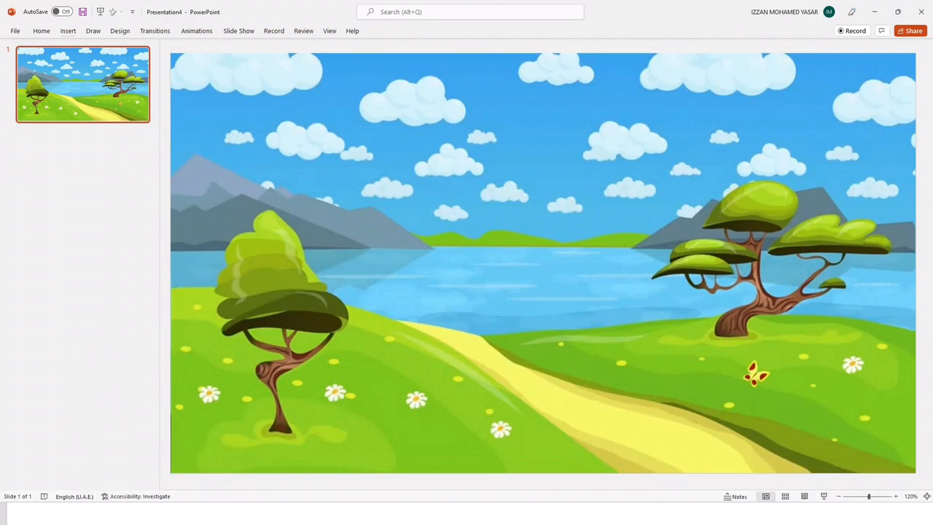
- Search the online pictures for "animated sun"
{"action": "left_click", "coordinate": [68, 30]}
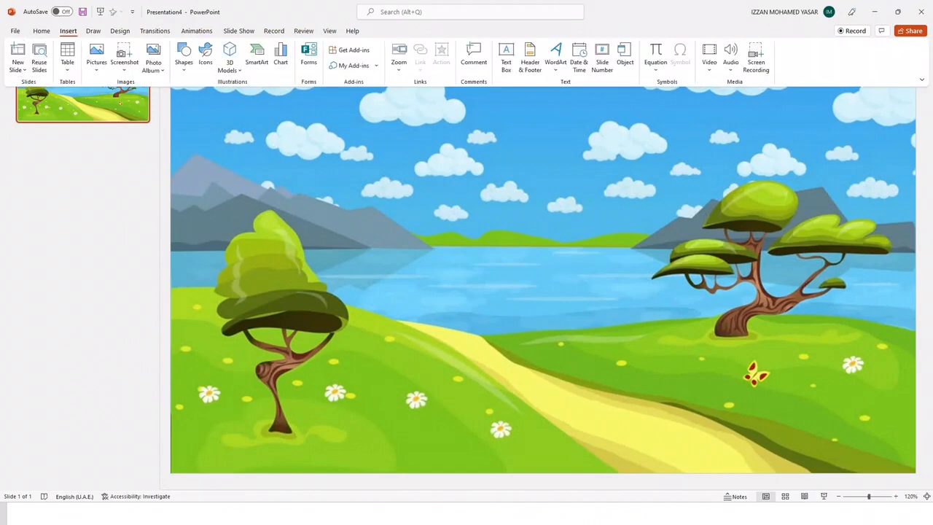
{"action": "left_click", "coordinate": [96, 58]}
{"action": "left_click", "coordinate": [116, 125]}
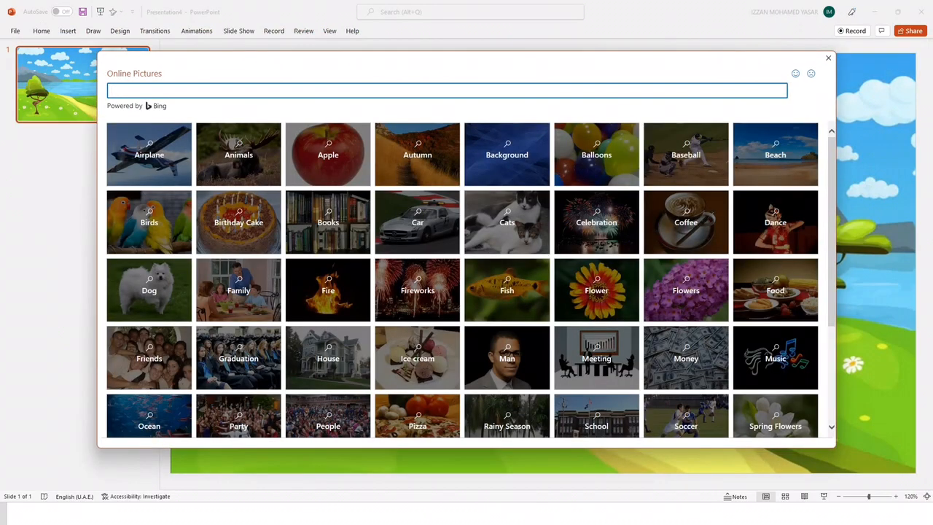
{"action": "type", "text": "animated sun"}
{"action": "key", "text": "Return"}
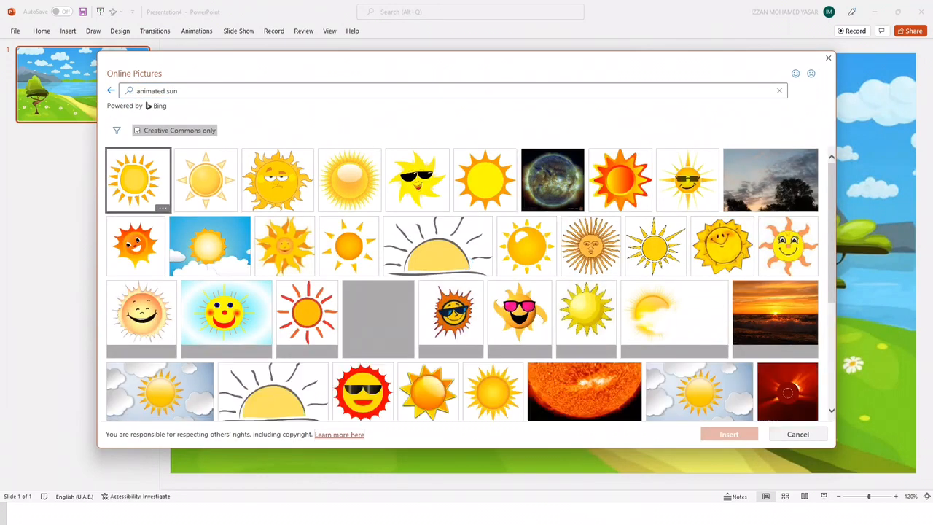
- Insert the yellow sun with orange triangular rays on a white background from the online picture results
{"action": "scroll", "coordinate": [520, 197], "scroll_direction": "down", "scroll_amount": 3}
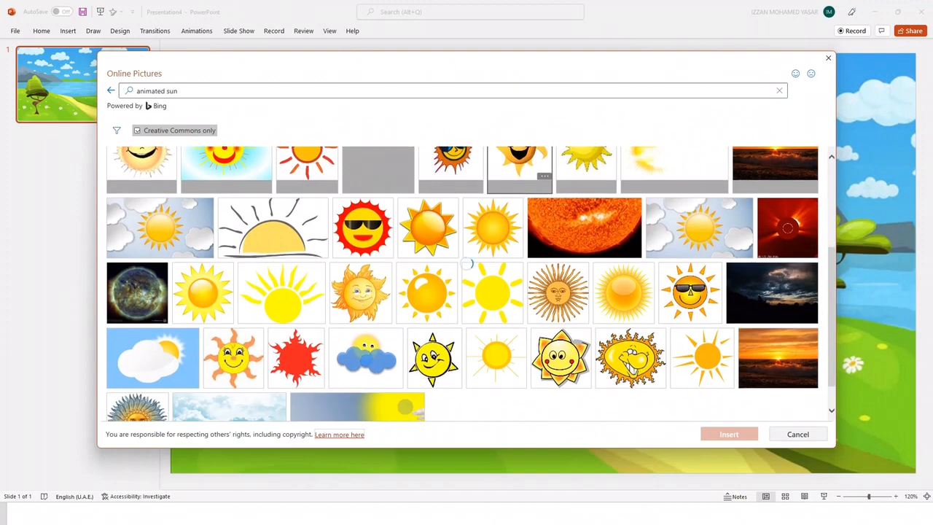
{"action": "scroll", "coordinate": [493, 241], "scroll_direction": "down", "scroll_amount": 2}
{"action": "scroll", "coordinate": [467, 264], "scroll_direction": "down", "scroll_amount": 5}
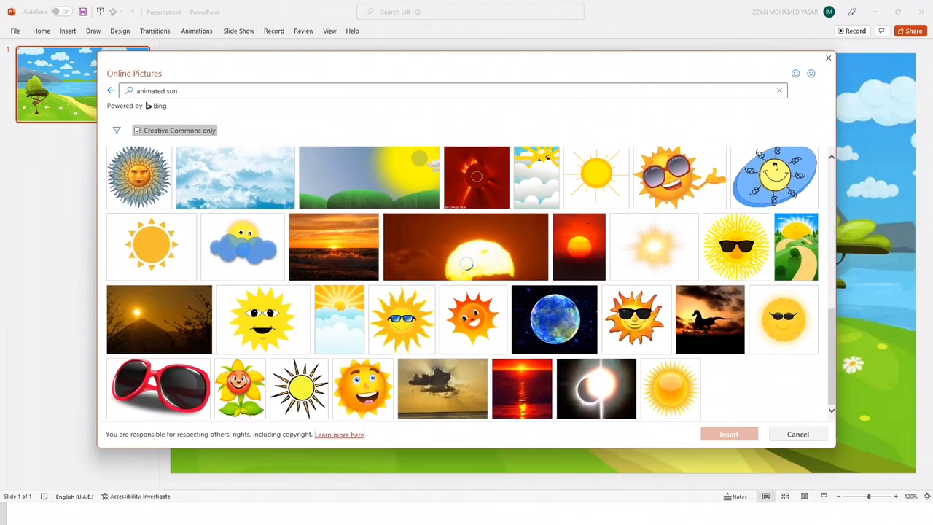
{"action": "scroll", "coordinate": [466, 264], "scroll_direction": "down", "scroll_amount": 3}
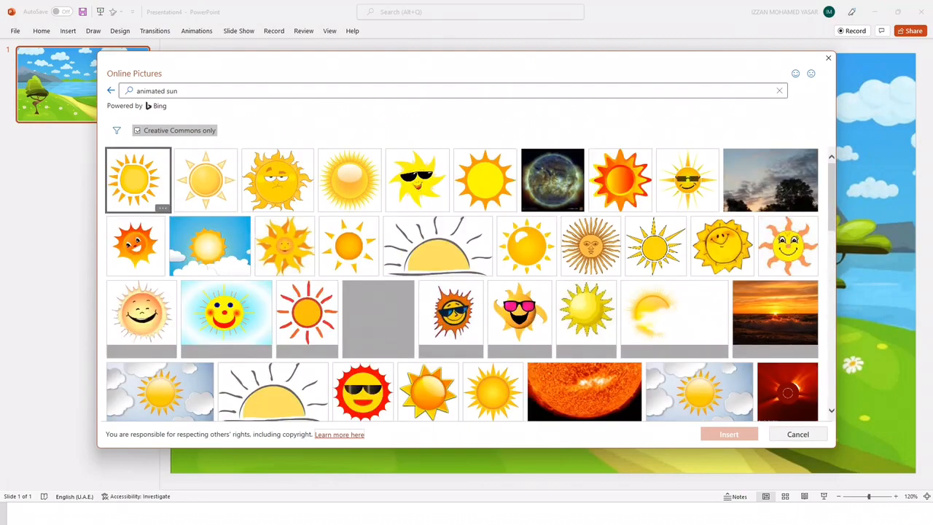
{"action": "scroll", "coordinate": [466, 284], "scroll_direction": "down", "scroll_amount": 10}
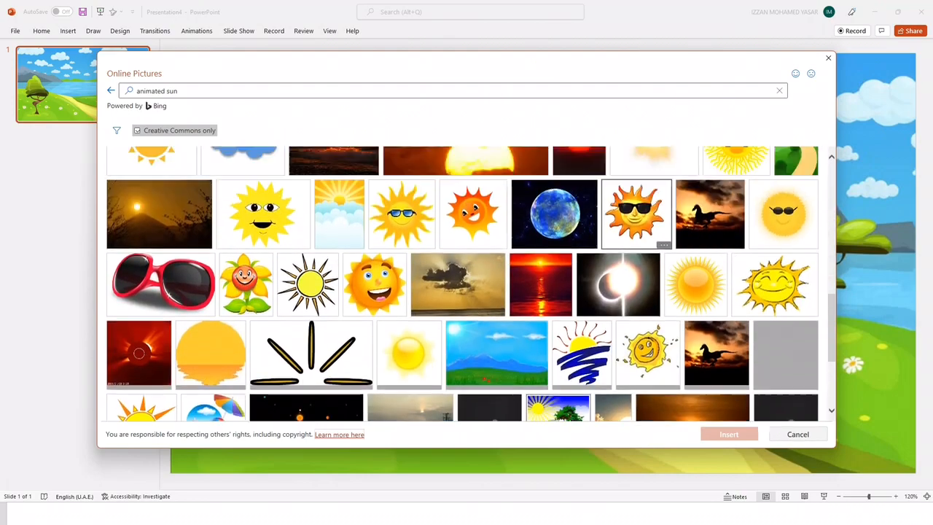
{"action": "scroll", "coordinate": [619, 237], "scroll_direction": "up", "scroll_amount": 10}
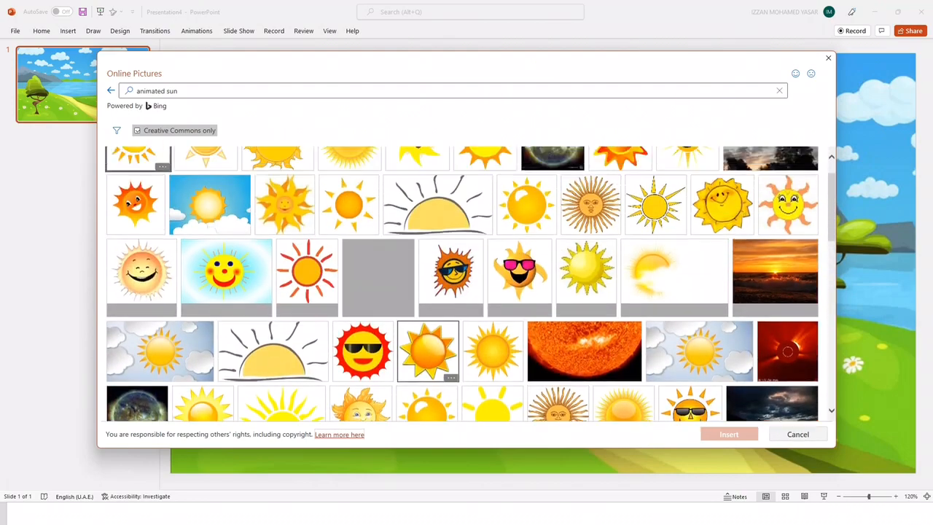
{"action": "scroll", "coordinate": [430, 350], "scroll_direction": "up", "scroll_amount": 2}
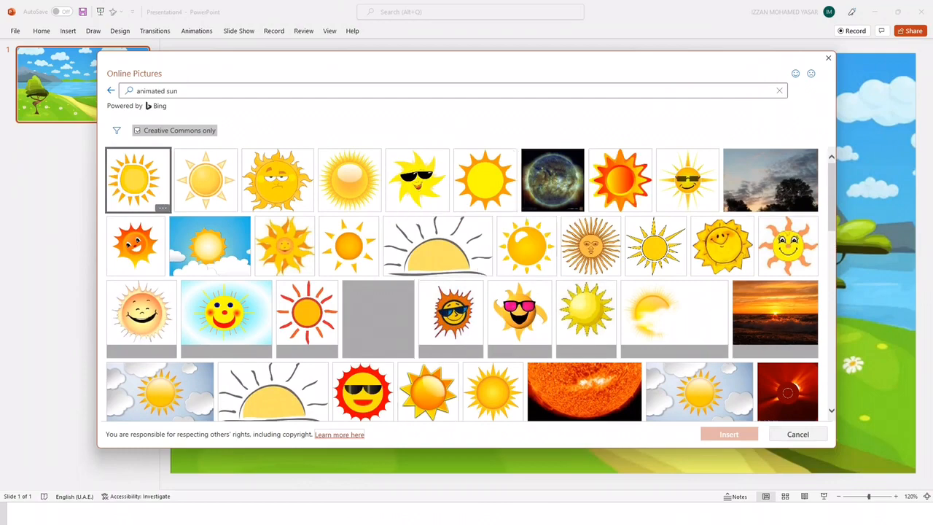
{"action": "left_click", "coordinate": [484, 180]}
{"action": "left_click", "coordinate": [729, 434]}
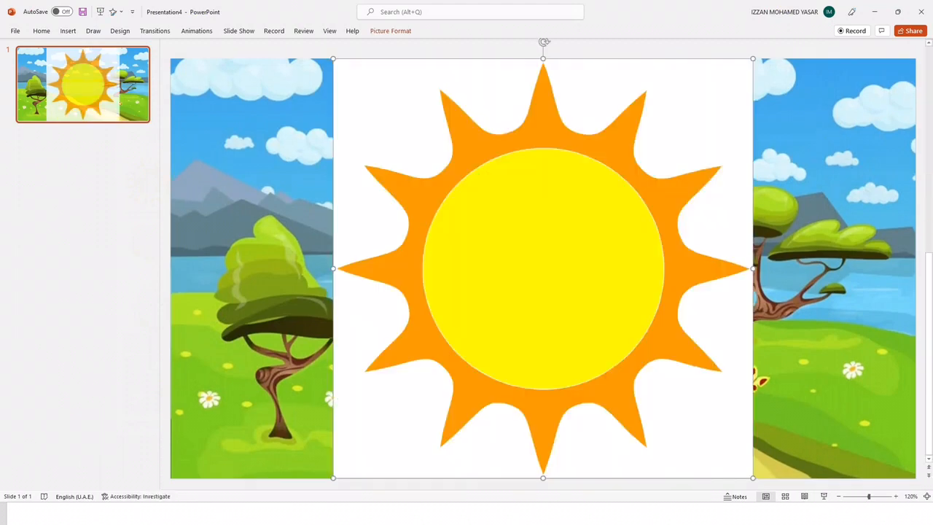
- Shrink the sun picture to about a third of its size, keeping it centred on the slide
{"action": "key", "text": "shift+Down"}
{"action": "key", "text": "shift+Down"}
{"action": "key", "text": "shift+Down"}
{"action": "key", "text": "shift+Down"}
{"action": "key", "text": "shift+Down"}
{"action": "key", "text": "shift+Down"}
{"action": "key", "text": "shift+Down"}
{"action": "key", "text": "shift+Down"}
{"action": "key", "text": "shift+Down"}
{"action": "key", "text": "shift+Down"}
{"action": "key", "text": "shift+Down"}
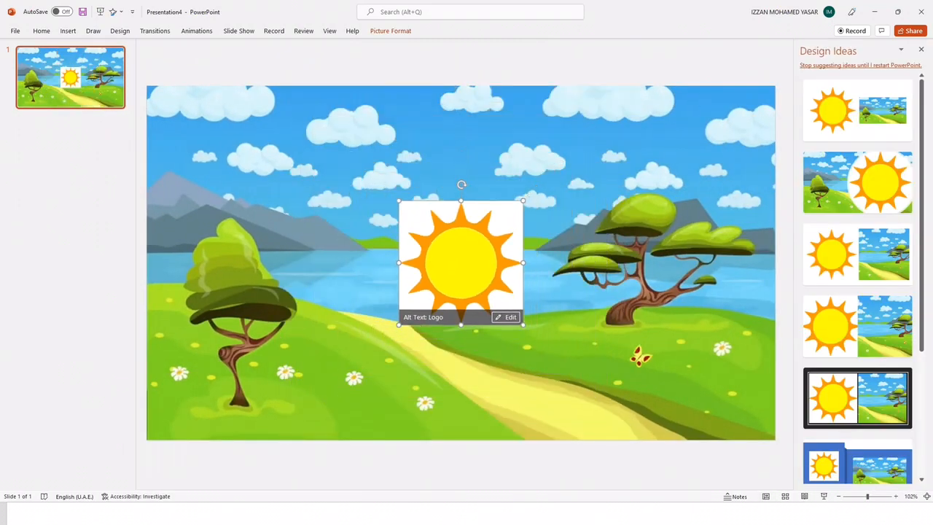
- Remove the white background from the sun picture, marking the cut-off ray tips as areas to keep
{"action": "left_click", "coordinate": [391, 31]}
{"action": "left_click", "coordinate": [24, 58]}
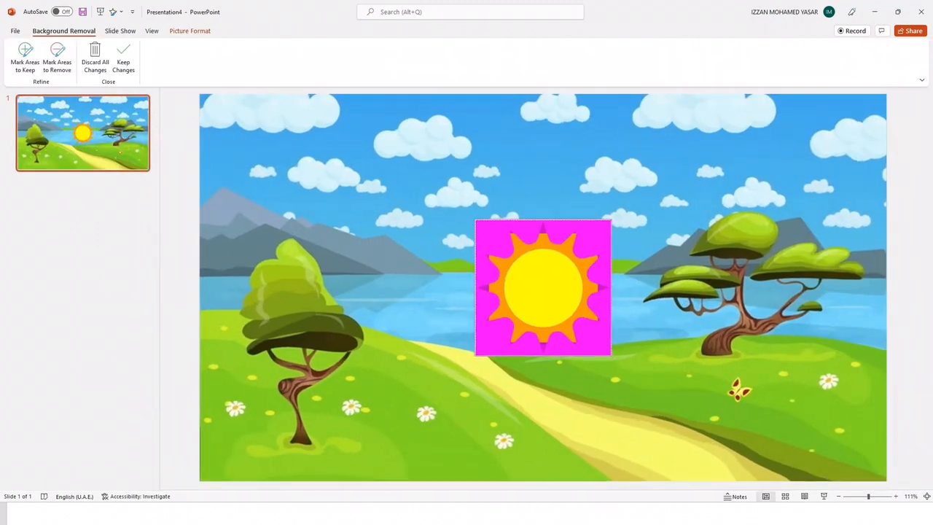
{"action": "left_click", "coordinate": [26, 58]}
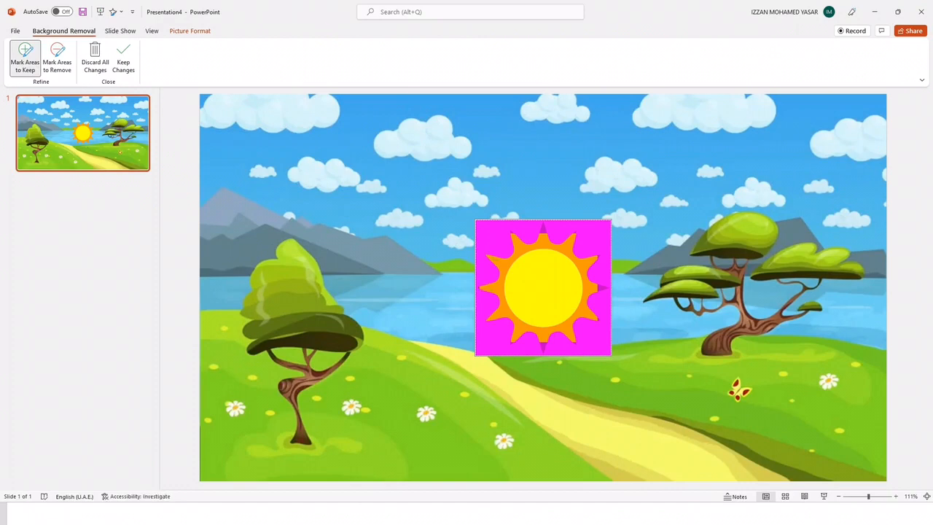
{"action": "left_click_drag", "start_coordinate": [543, 228], "coordinate": [543, 239]}
{"action": "key", "text": "Escape"}
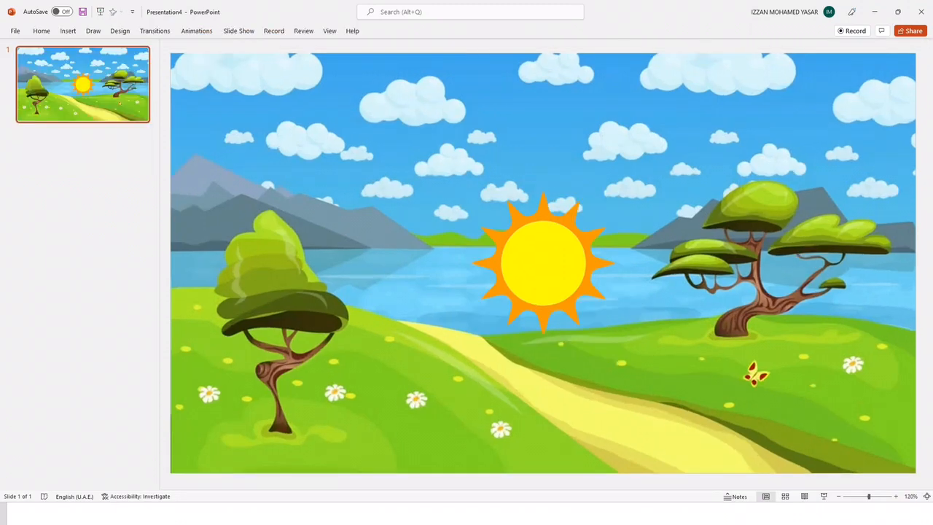
- Shrink the sun slightly more and shift it horizontally a little to the left of the slide's centre
{"action": "left_click", "coordinate": [543, 263]}
{"action": "key", "text": "shift+Down"}
{"action": "key", "text": "shift+Down"}
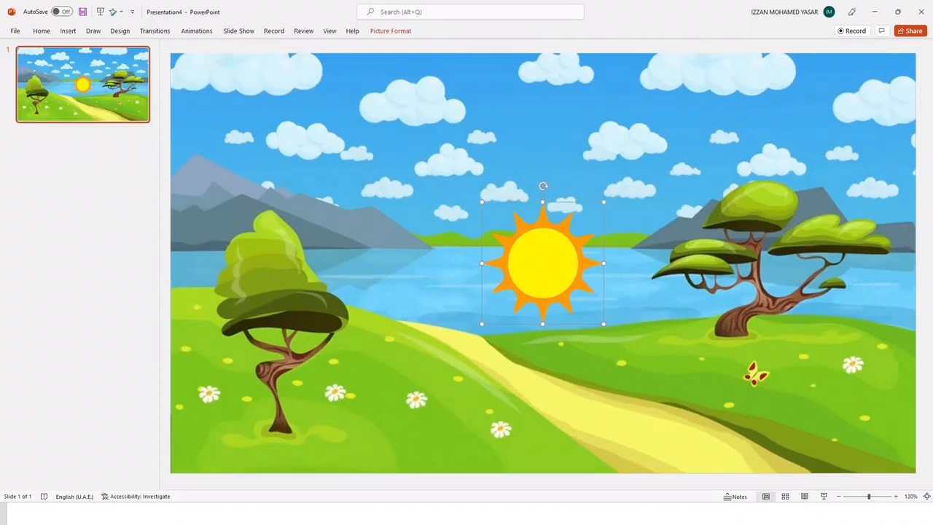
{"action": "key", "text": "Left"}
{"action": "key", "text": "Left"}
{"action": "key", "text": "Left"}
{"action": "key", "text": "Left"}
{"action": "key", "text": "Left"}
{"action": "key", "text": "Left"}
{"action": "key", "text": "Left"}
{"action": "key", "text": "Left"}
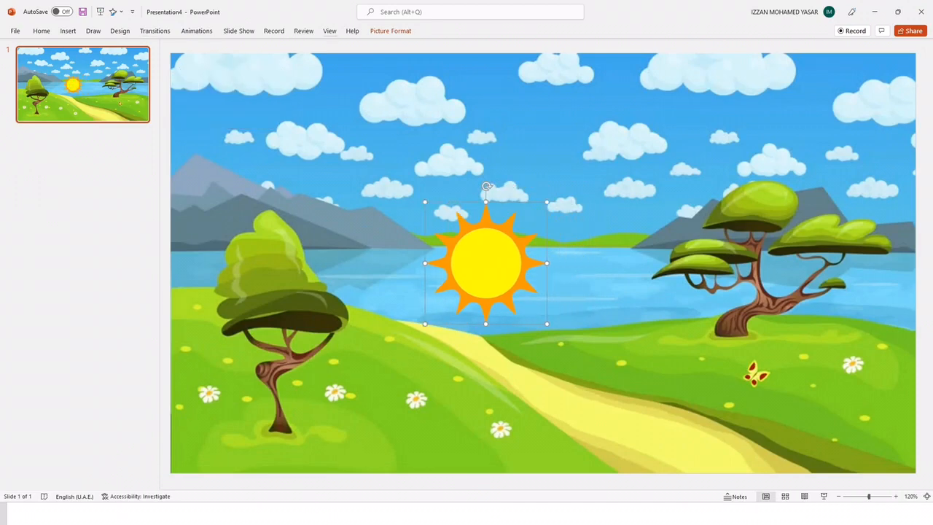
- Turn on the slide's drawing guides
{"action": "left_click", "coordinate": [331, 31]}
{"action": "left_click", "coordinate": [208, 72]}
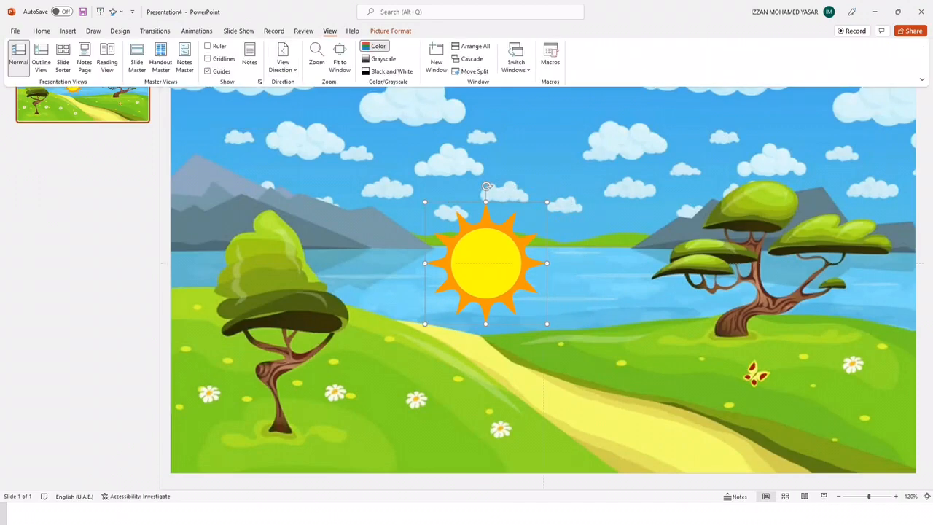
{"action": "key", "text": "Escape"}
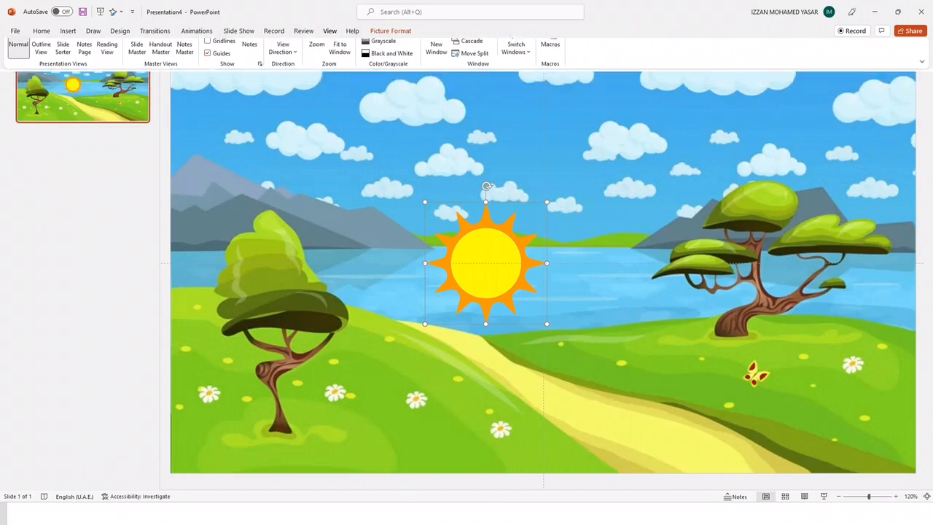
- Move the sun horizontally along the centre guide until it sits completely outside the slide's left edge
{"action": "key", "text": "Left"}
{"action": "key", "text": "Left"}
{"action": "key", "text": "Left"}
{"action": "key", "text": "Left"}
{"action": "key", "text": "Left"}
{"action": "key", "text": "Left"}
{"action": "key", "text": "Left"}
{"action": "key", "text": "Left"}
{"action": "key", "text": "Left"}
{"action": "key", "text": "Left"}
{"action": "key", "text": "Left"}
{"action": "key", "text": "Left"}
{"action": "key", "text": "Left"}
{"action": "key", "text": "Left"}
{"action": "key", "text": "Left"}
{"action": "key", "text": "Left"}
{"action": "key", "text": "Left"}
{"action": "key", "text": "Left"}
{"action": "key", "text": "Left"}
{"action": "key", "text": "Left"}
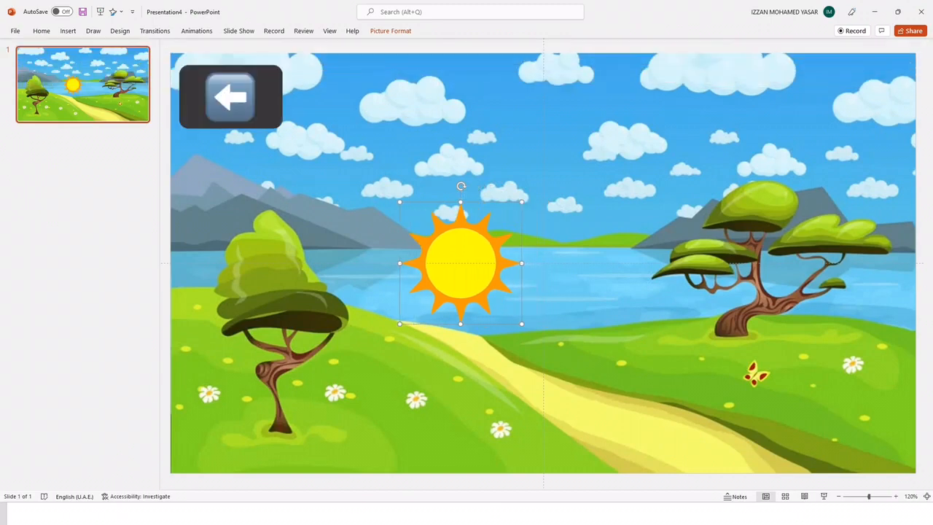
{"action": "key", "text": "Left"}
{"action": "key", "text": "Left"}
{"action": "key", "text": "Left"}
{"action": "key", "text": "Left"}
{"action": "key", "text": "Left"}
{"action": "key", "text": "Left"}
{"action": "key", "text": "Left"}
{"action": "key", "text": "Left"}
{"action": "key", "text": "Left"}
{"action": "key", "text": "Left"}
{"action": "key", "text": "Left"}
{"action": "key", "text": "Left"}
{"action": "key", "text": "Left"}
{"action": "key", "text": "Left"}
{"action": "key", "text": "Left"}
{"action": "key", "text": "Left"}
{"action": "key", "text": "Left"}
{"action": "key", "text": "Left"}
{"action": "key", "text": "Left"}
{"action": "key", "text": "Left"}
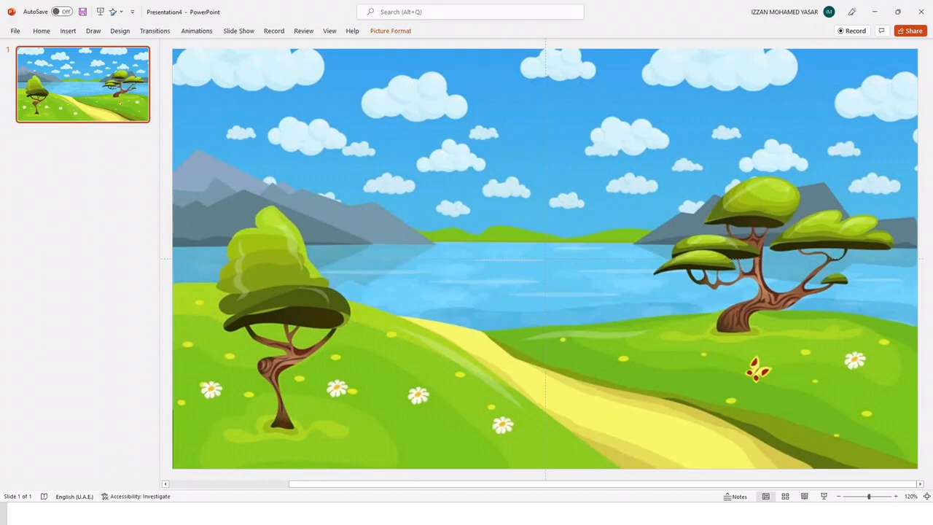
{"action": "left_click_drag", "start_coordinate": [548, 484], "coordinate": [428, 483]}
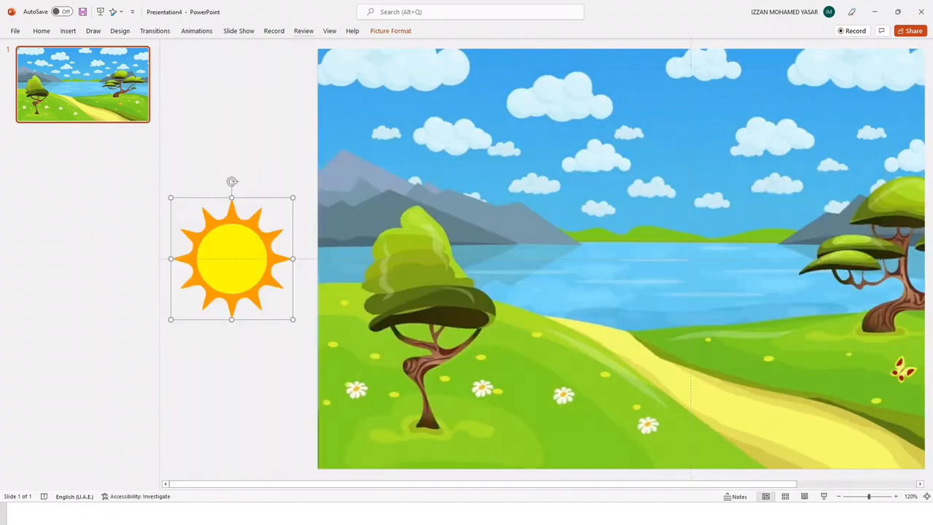
- Apply the Arcs motion path to the sun and flip the arc so that it curves upward
{"action": "left_click", "coordinate": [197, 31]}
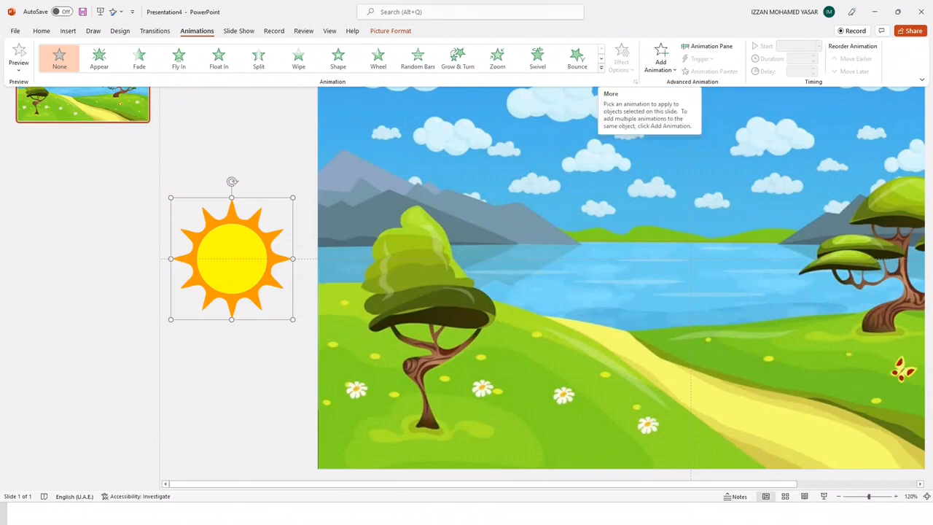
{"action": "left_click", "coordinate": [601, 67]}
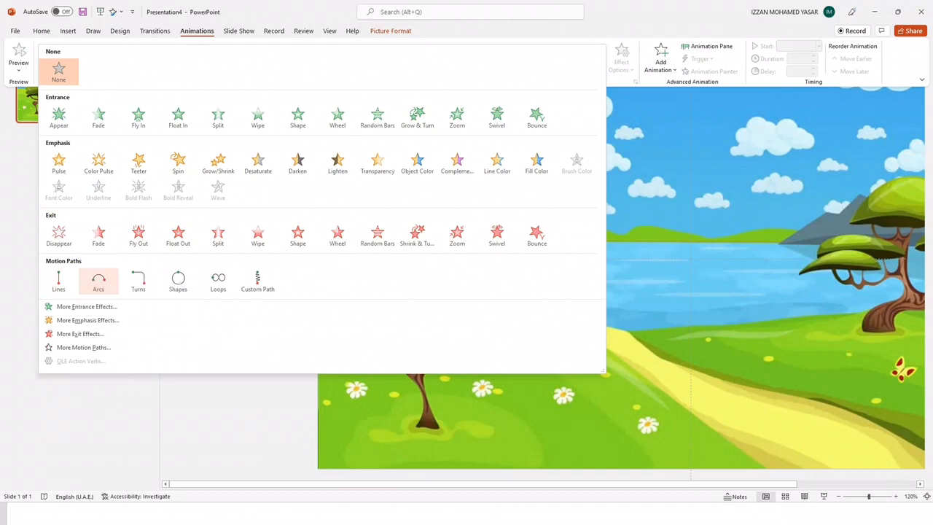
{"action": "left_click", "coordinate": [98, 279]}
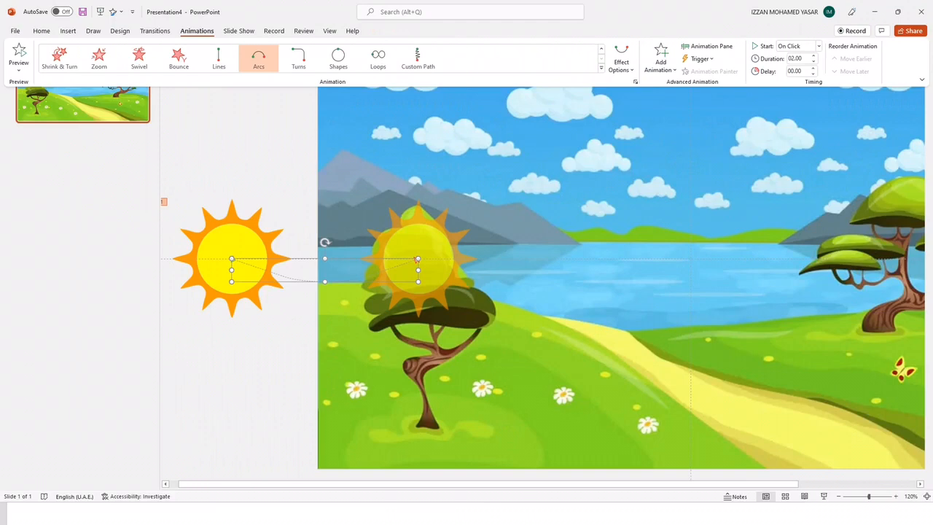
{"action": "key", "text": "Escape"}
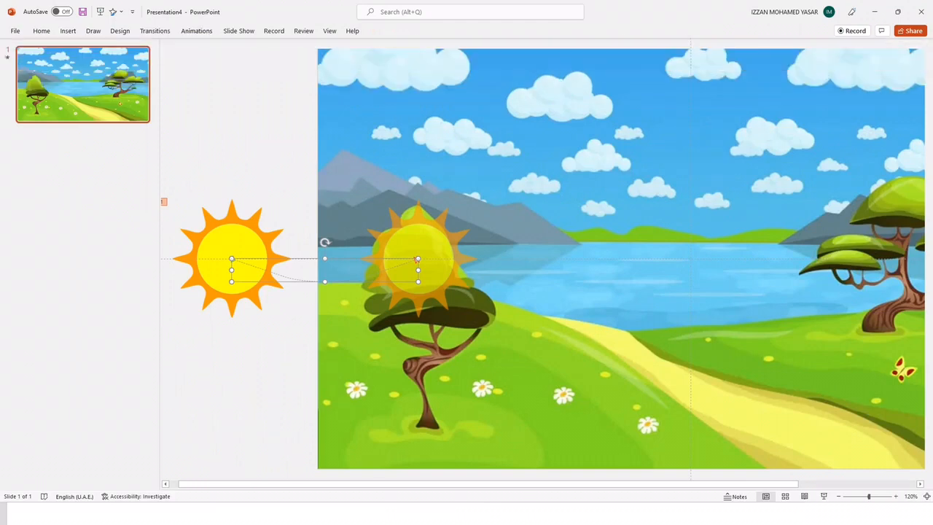
{"action": "key", "text": "Escape"}
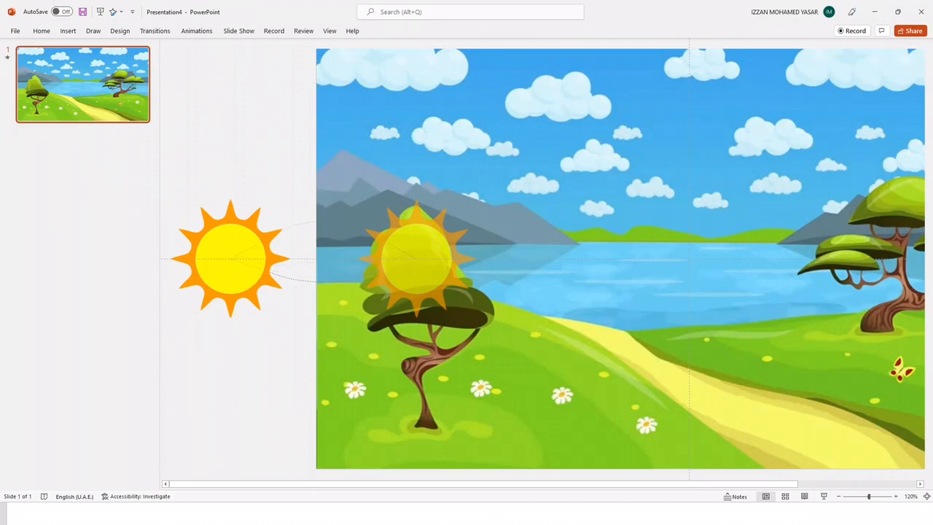
{"action": "left_click_drag", "start_coordinate": [324, 281], "coordinate": [323, 283]}
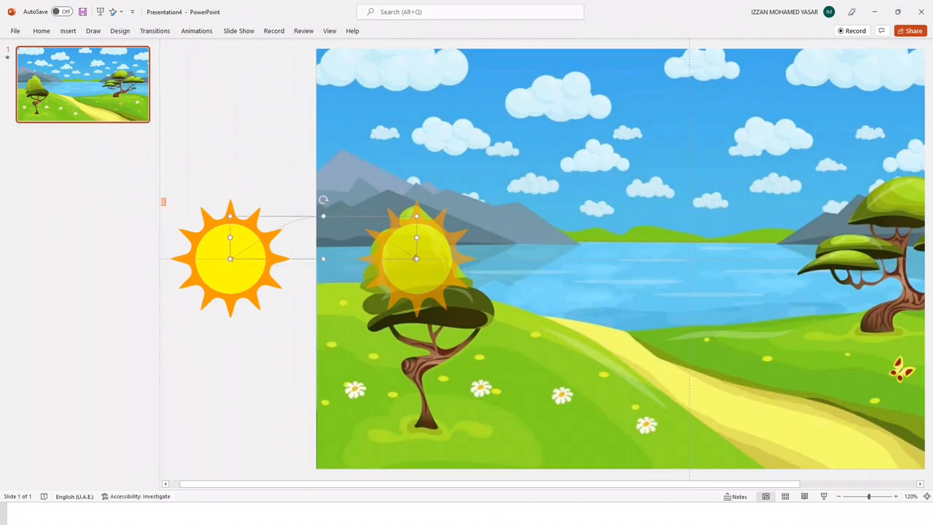
- Stretch the sun's arc path across the slide until it ends beyond the right edge, and raise its peak to the upper clouds
{"action": "left_click_drag", "start_coordinate": [417, 237], "coordinate": [932, 238]}
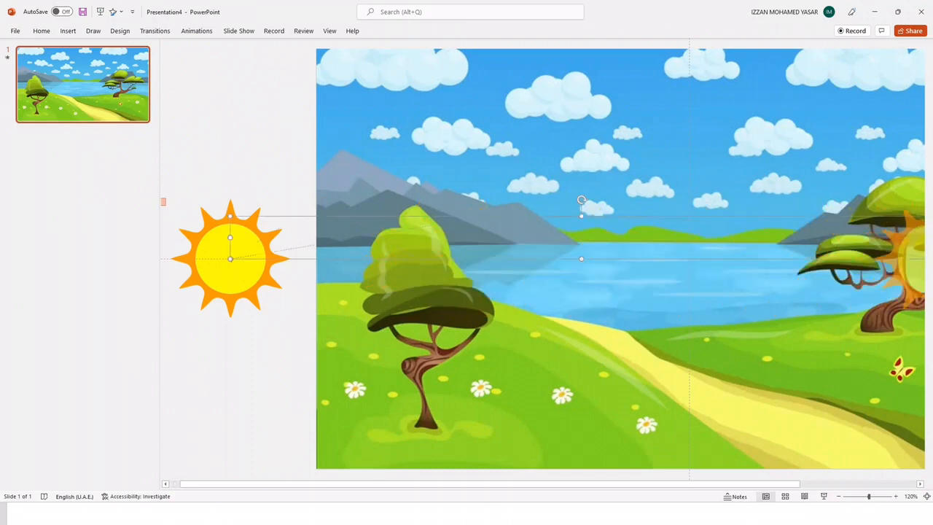
{"action": "left_click_drag", "start_coordinate": [641, 484], "coordinate": [759, 484]}
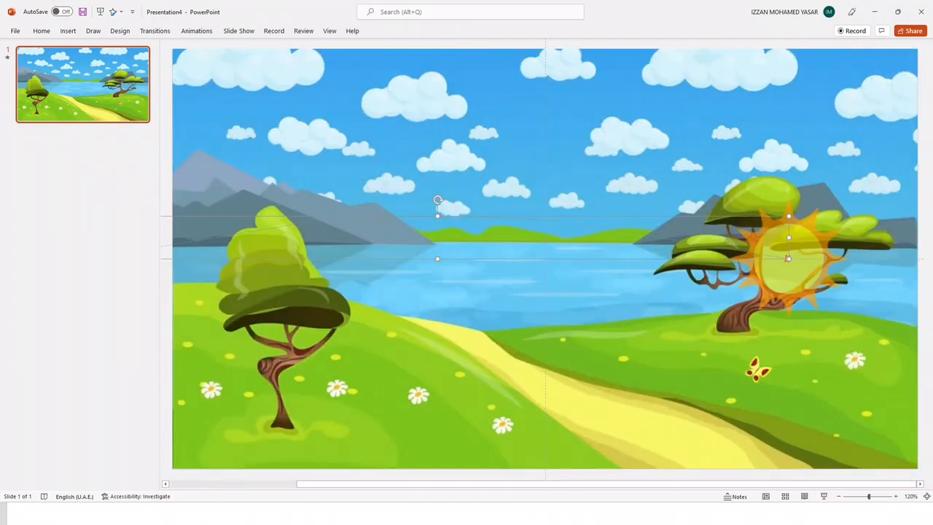
{"action": "left_click_drag", "start_coordinate": [789, 258], "coordinate": [907, 259]}
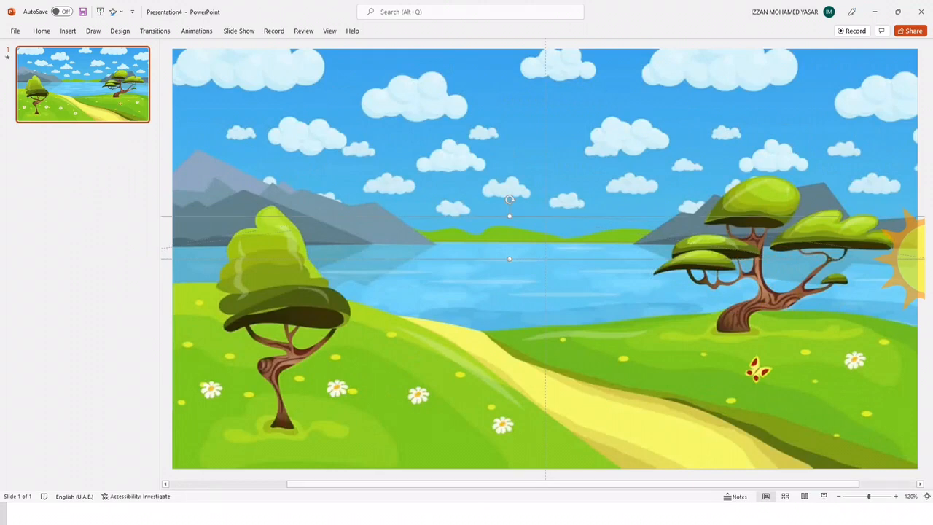
{"action": "left_click_drag", "start_coordinate": [708, 484], "coordinate": [766, 484]}
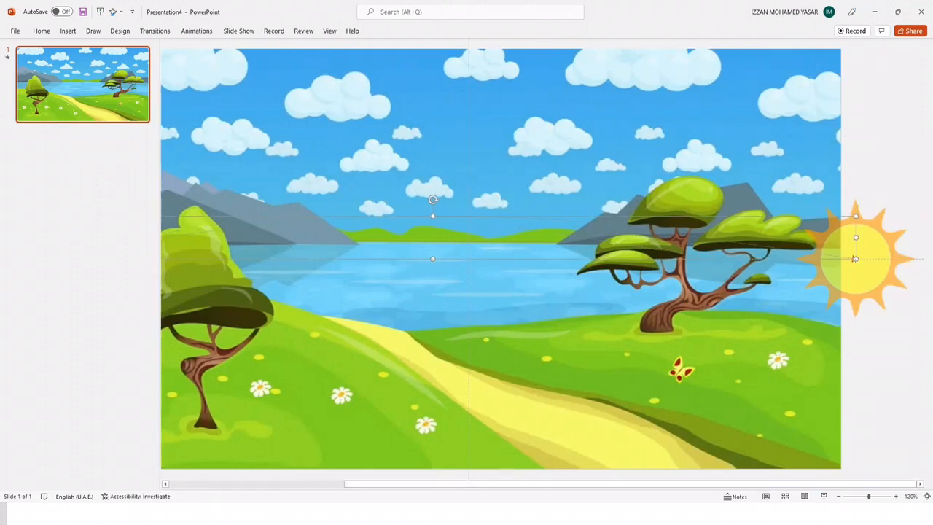
{"action": "left_click_drag", "start_coordinate": [855, 258], "coordinate": [907, 258]}
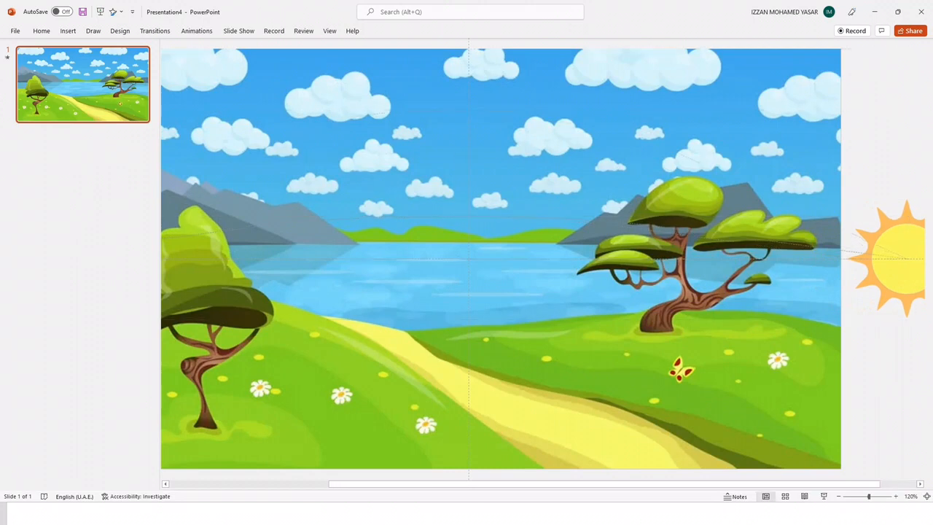
{"action": "left_click", "coordinate": [906, 258]}
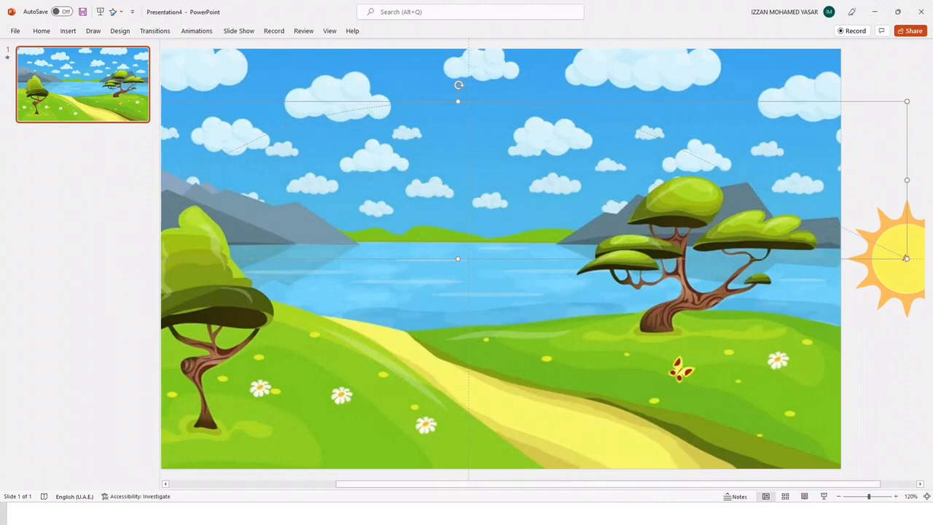
- Set the sun's arc animation to last 4 seconds and start With Previous
{"action": "left_click", "coordinate": [197, 30]}
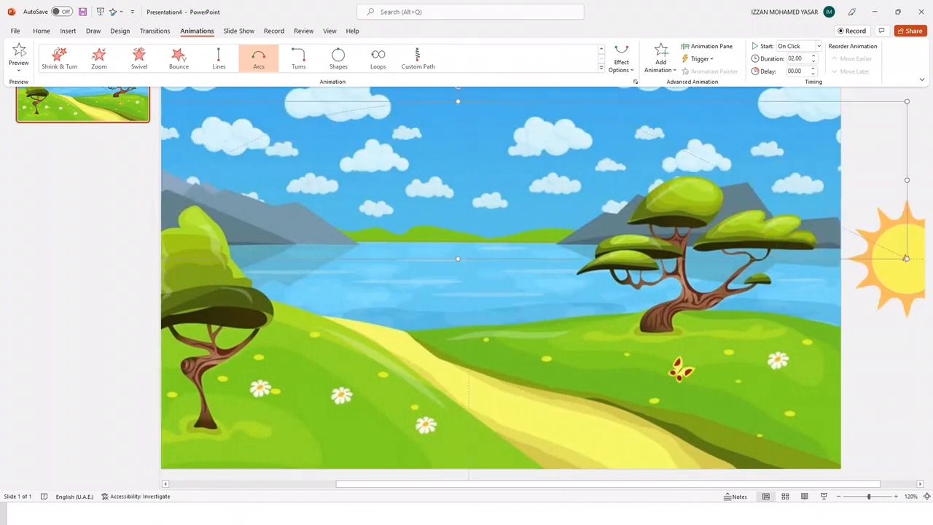
{"action": "left_click", "coordinate": [795, 58]}
{"action": "type", "text": "4"}
{"action": "left_click", "coordinate": [818, 45]}
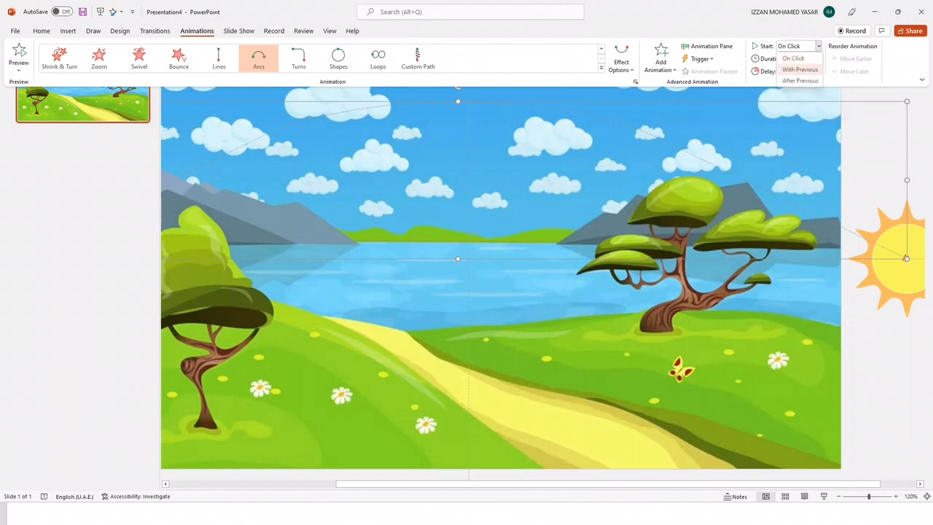
{"action": "left_click", "coordinate": [799, 69]}
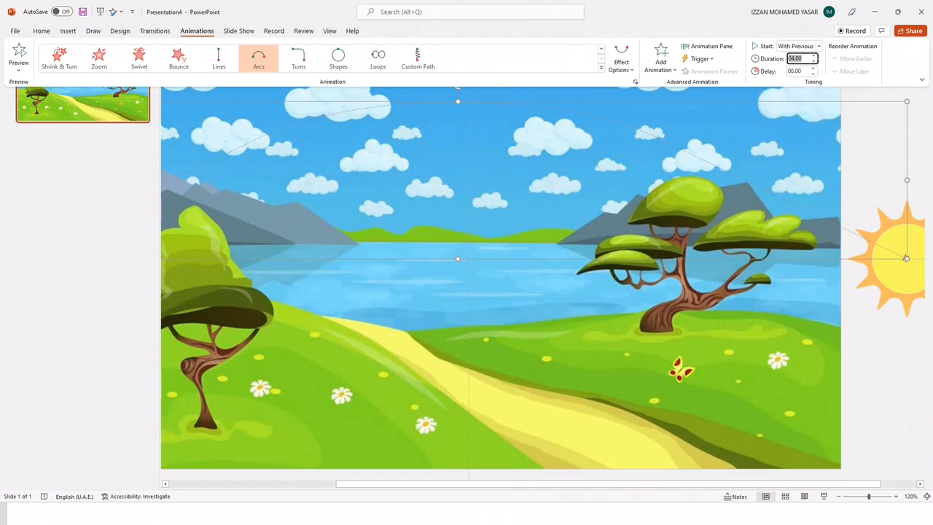
- Duplicate the meadow background picture and align the copy exactly over the whole slide
{"action": "left_click_drag", "start_coordinate": [608, 484], "coordinate": [538, 484]}
{"action": "left_click", "coordinate": [540, 350]}
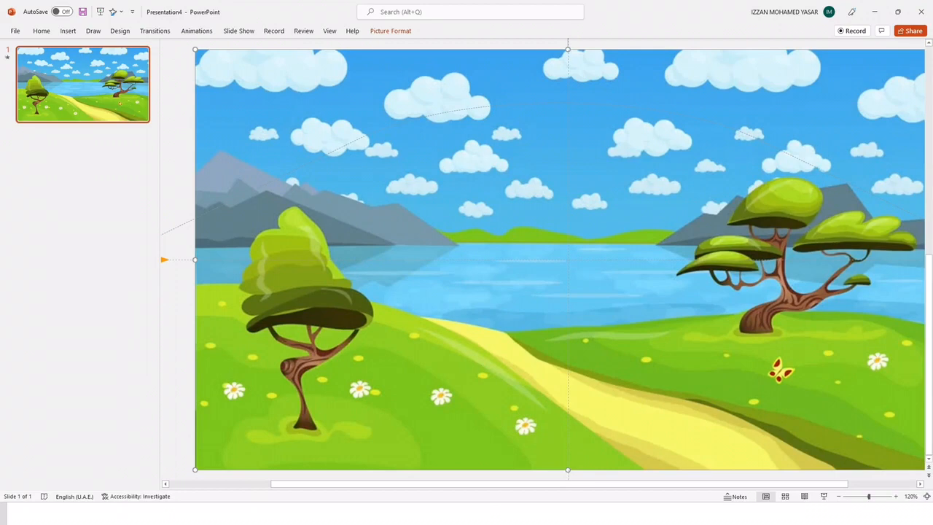
{"action": "key", "text": "ctrl+d"}
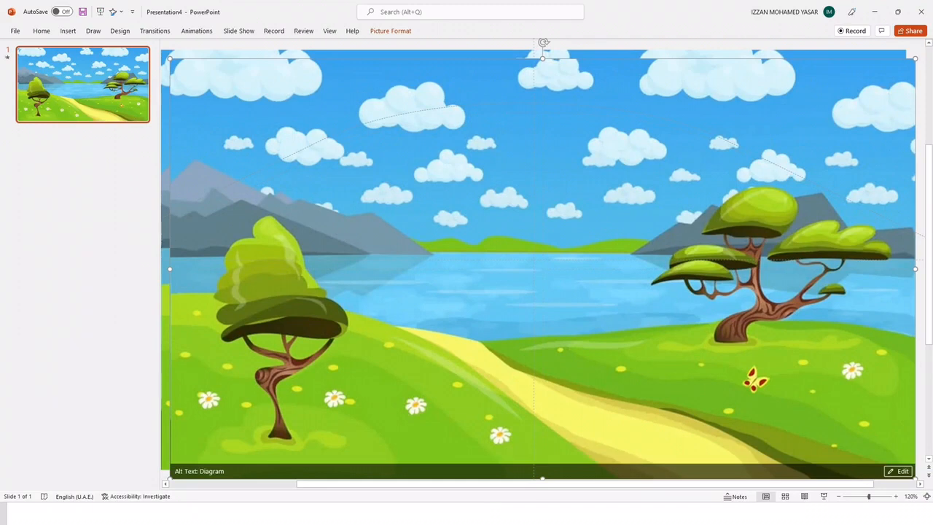
{"action": "left_click_drag", "start_coordinate": [540, 350], "coordinate": [531, 342]}
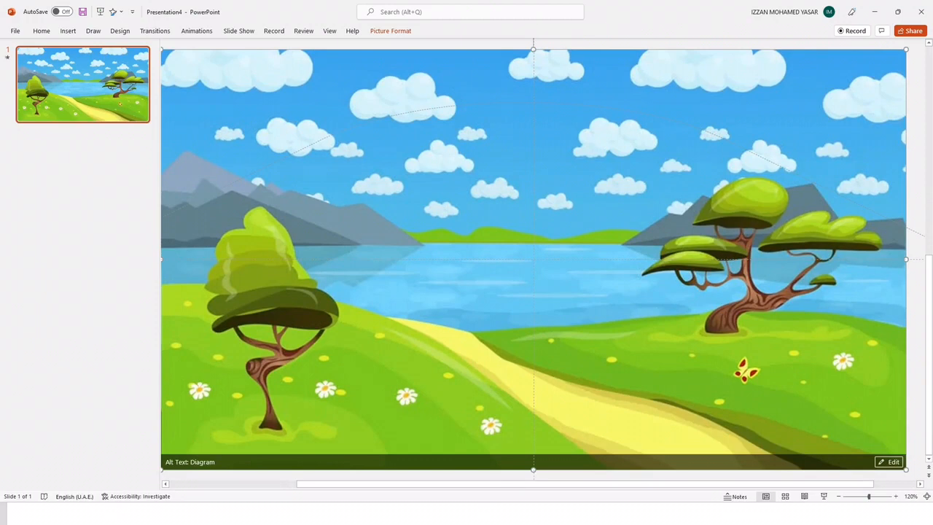
- Darken the duplicated meadow picture with picture corrections, setting brightness to -60% and contrast to 27%
{"action": "left_click", "coordinate": [391, 31]}
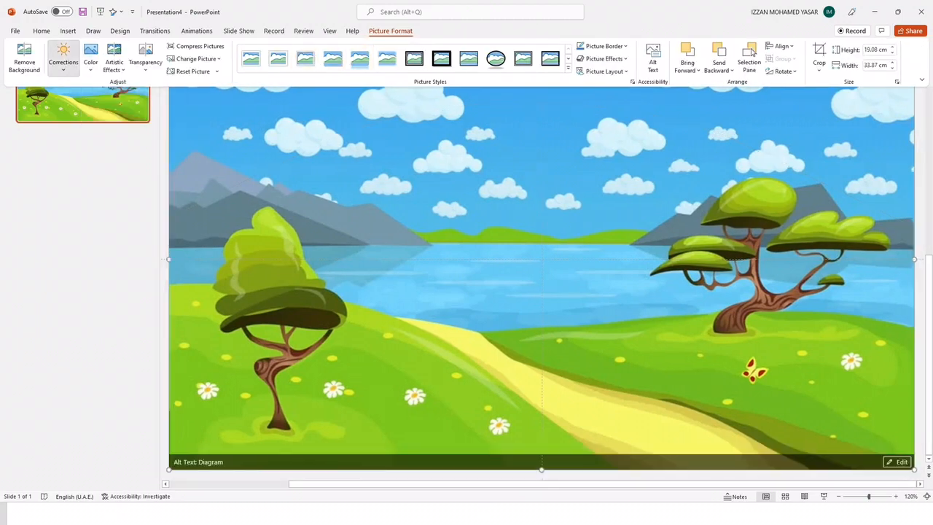
{"action": "left_click", "coordinate": [63, 58]}
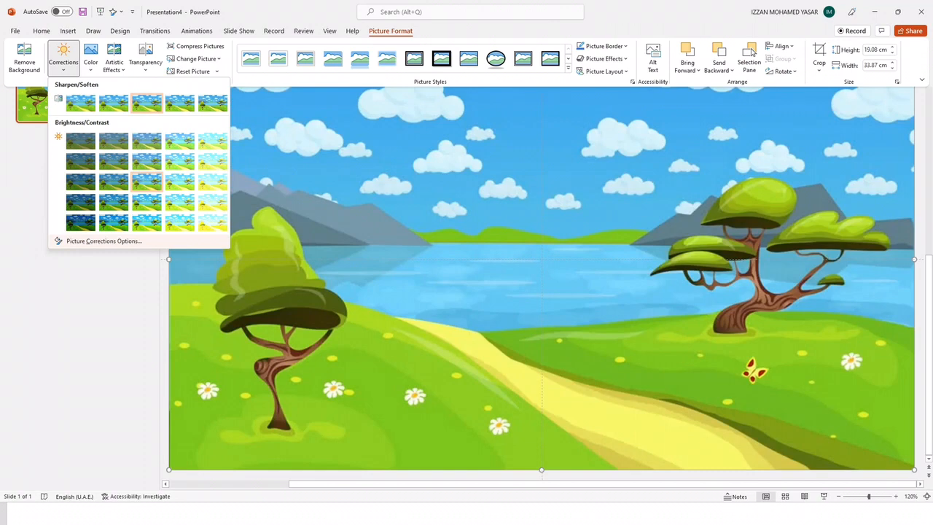
{"action": "left_click", "coordinate": [104, 240]}
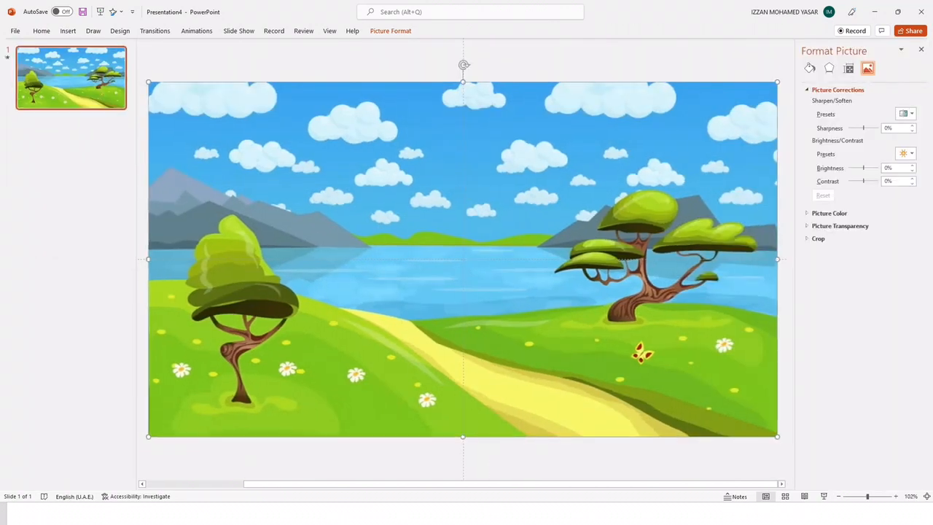
{"action": "mouse_move", "coordinate": [863, 168]}
{"action": "left_mouse_down"}
{"action": "mouse_move", "coordinate": [869, 180]}
{"action": "mouse_move", "coordinate": [857, 168]}
{"action": "left_mouse_up"}
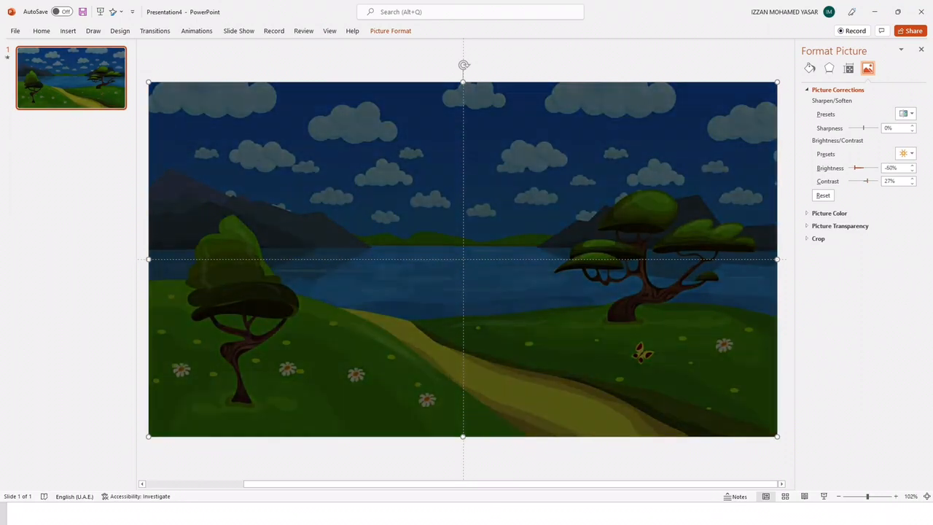
{"action": "key", "text": "Escape"}
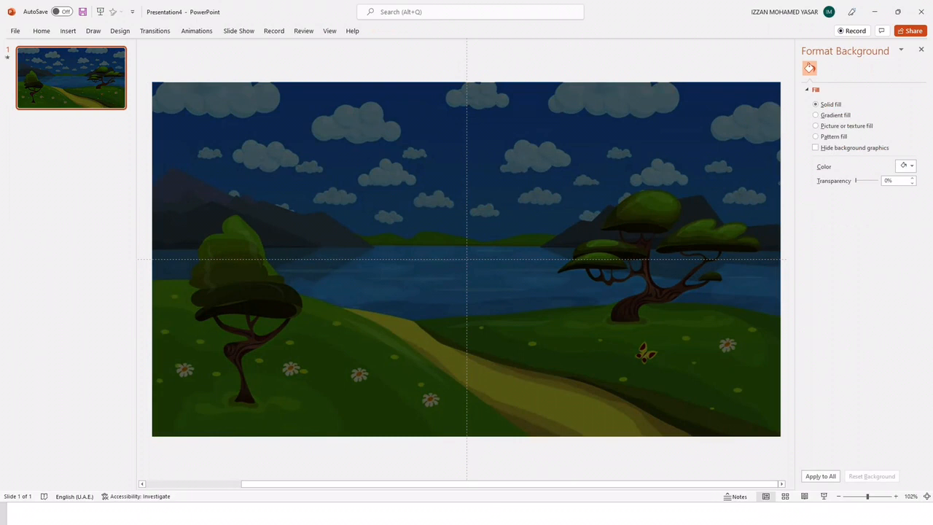
- Darken the night meadow picture further by setting its brightness to -72%
{"action": "left_click", "coordinate": [700, 204]}
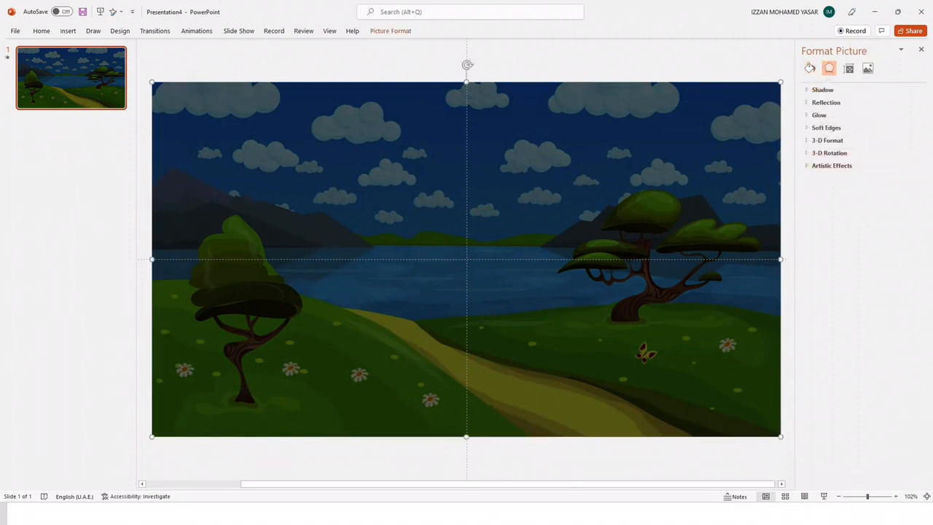
{"action": "left_click", "coordinate": [390, 30]}
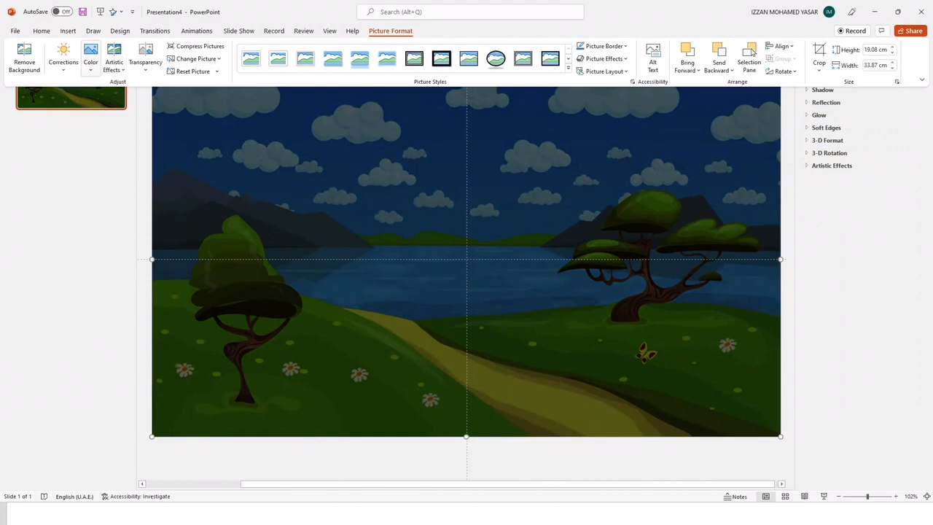
{"action": "left_click", "coordinate": [64, 58]}
{"action": "left_click", "coordinate": [102, 240]}
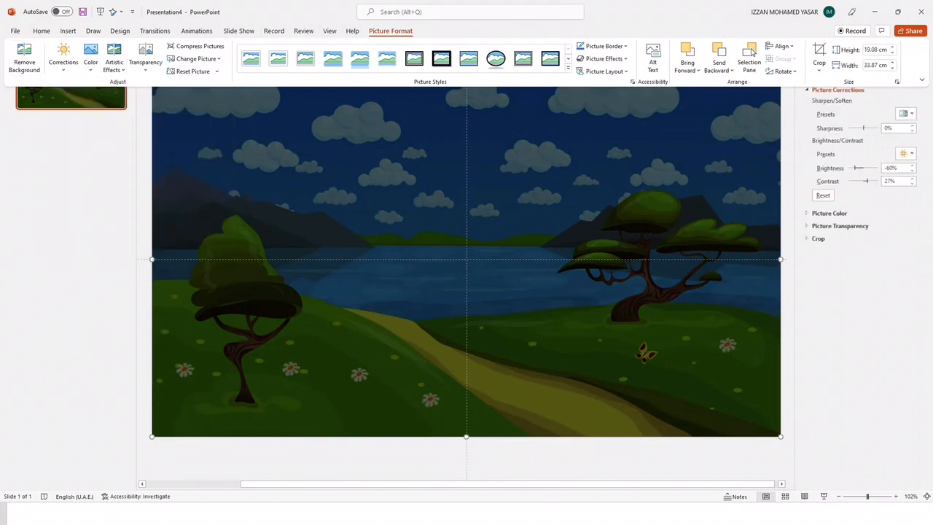
{"action": "left_click_drag", "start_coordinate": [856, 167], "coordinate": [853, 167]}
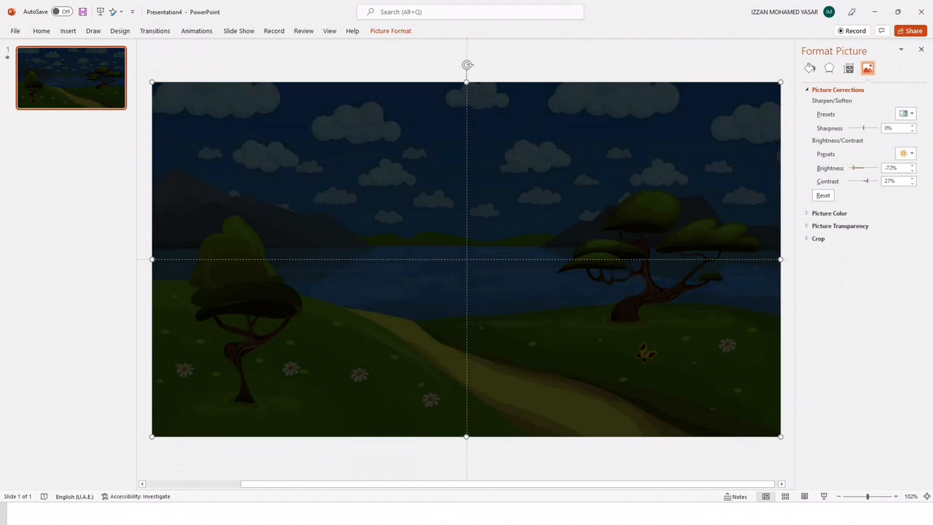
{"action": "left_click", "coordinate": [554, 460]}
- Search online pictures for "animated moon" and insert the grey full moon with a transparent background
{"action": "left_click_drag", "start_coordinate": [510, 484], "coordinate": [500, 484]}
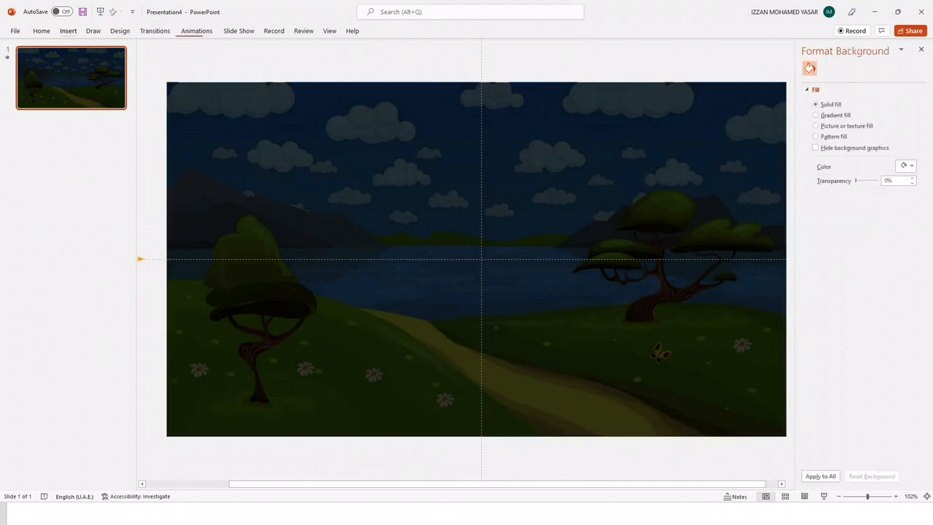
{"action": "left_click", "coordinate": [68, 30]}
{"action": "left_click", "coordinate": [97, 57]}
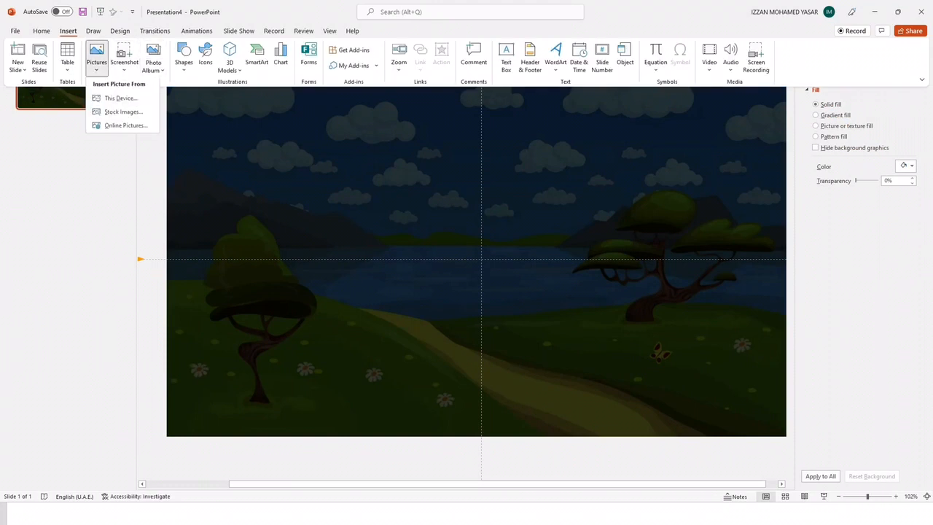
{"action": "left_click", "coordinate": [125, 127]}
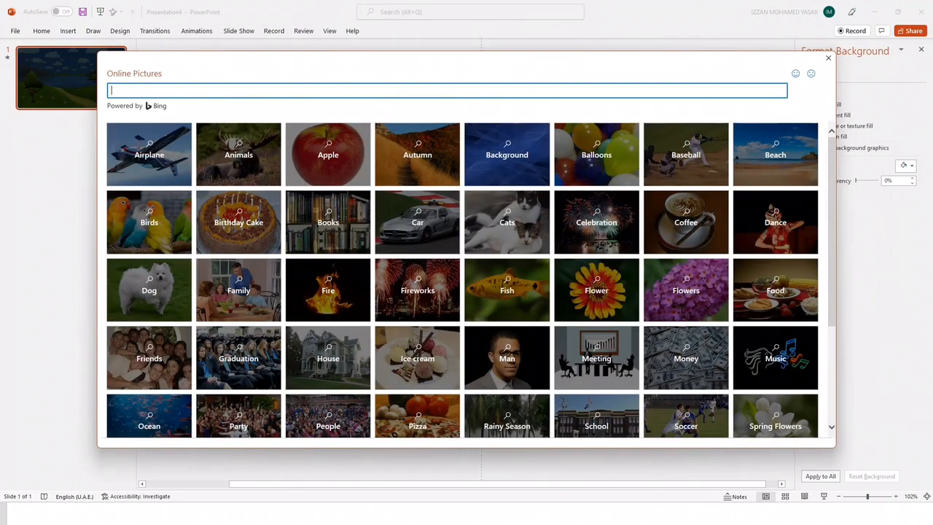
{"action": "type", "text": "animated moon"}
{"action": "key", "text": "Return"}
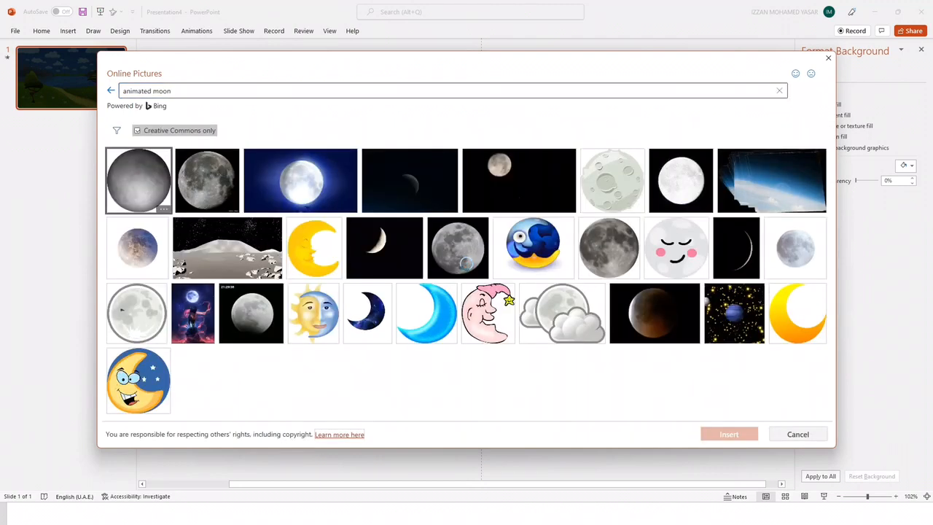
{"action": "left_click", "coordinate": [139, 180]}
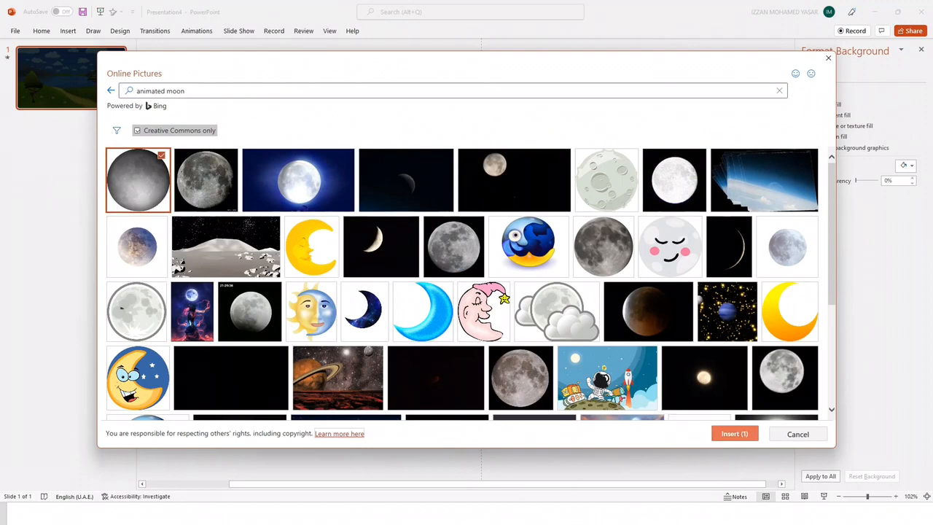
{"action": "left_click", "coordinate": [734, 434]}
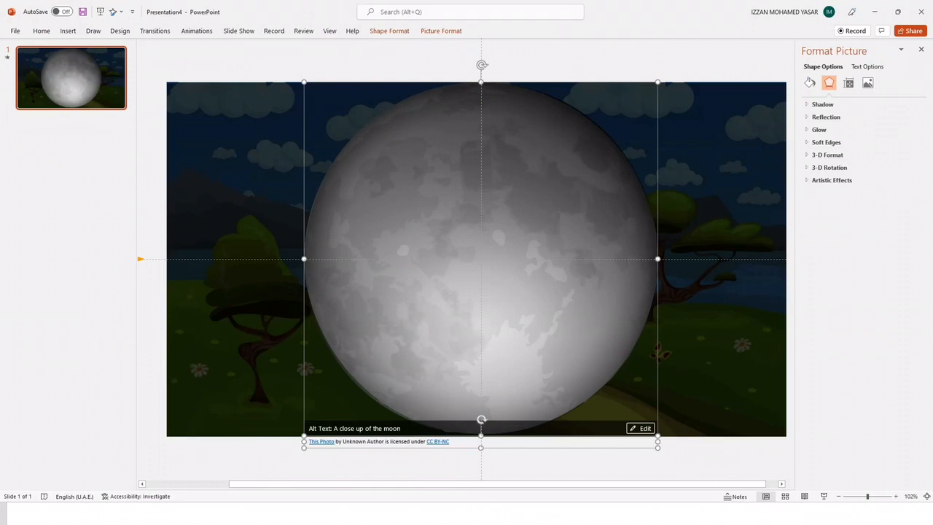
- Delete the photo attribution caption beneath the moon picture
{"action": "left_click", "coordinate": [417, 465]}
{"action": "left_click", "coordinate": [415, 442]}
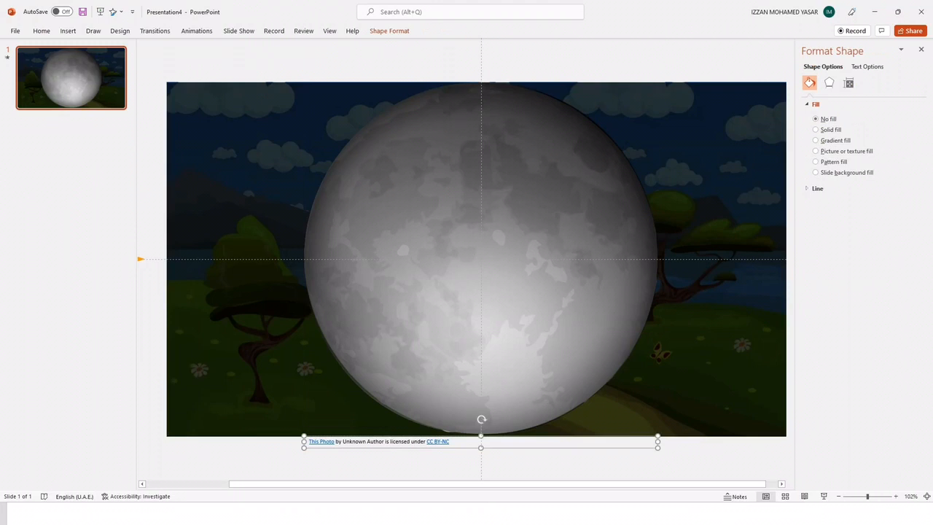
{"action": "key", "text": "Delete"}
- Shrink the moon proportionally about its centre until it is slightly smaller than the sun
{"action": "left_click", "coordinate": [481, 291]}
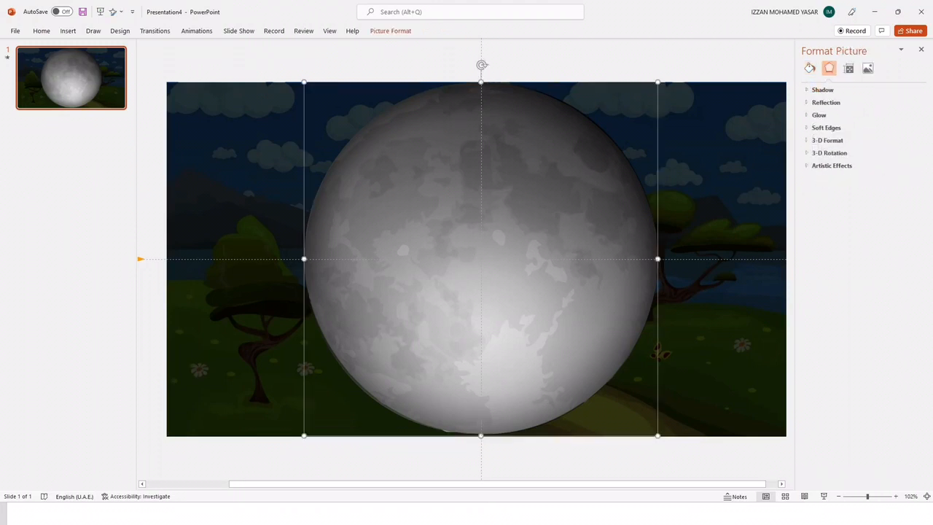
{"action": "key", "text": "Escape"}
{"action": "left_click", "coordinate": [481, 291]}
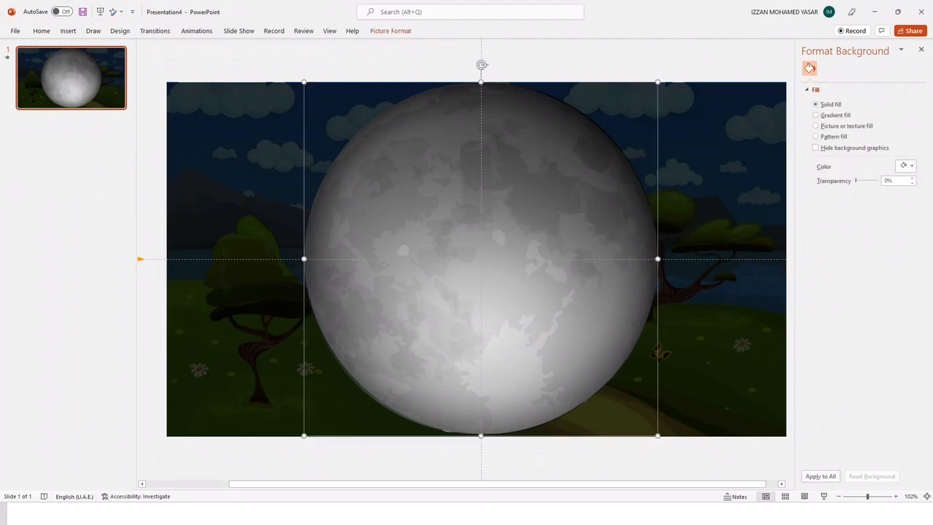
{"action": "key", "text": "shift+Down"}
{"action": "key", "text": "shift+Down"}
{"action": "key", "text": "shift+Down"}
{"action": "key", "text": "shift+Down"}
{"action": "key", "text": "shift+Down"}
{"action": "key", "text": "shift+Down"}
{"action": "key", "text": "shift+Down"}
{"action": "key", "text": "shift+Down"}
{"action": "key", "text": "shift+Down"}
{"action": "key", "text": "shift+Down"}
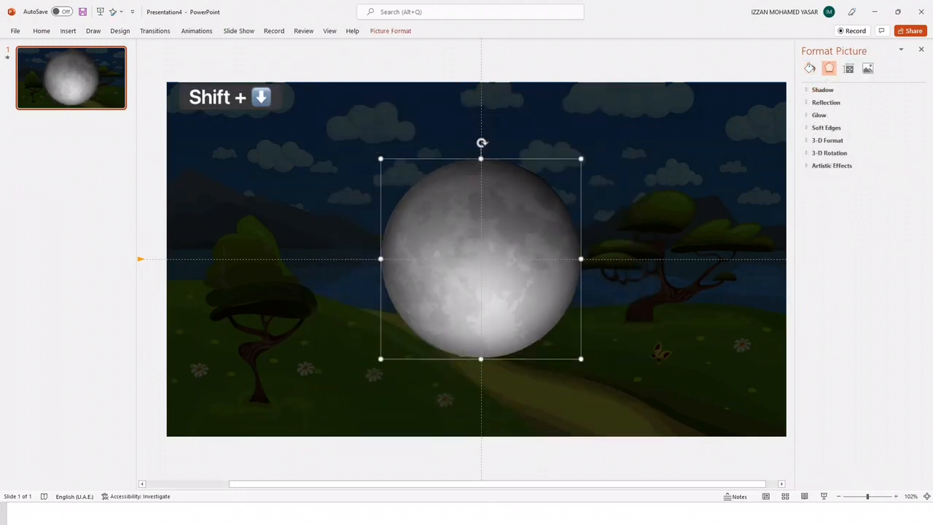
{"action": "key", "text": "shift+Down"}
{"action": "key", "text": "shift+Down"}
{"action": "key", "text": "shift+Down"}
{"action": "key", "text": "shift+Down"}
{"action": "key", "text": "shift+Down"}
{"action": "key", "text": "shift+Down"}
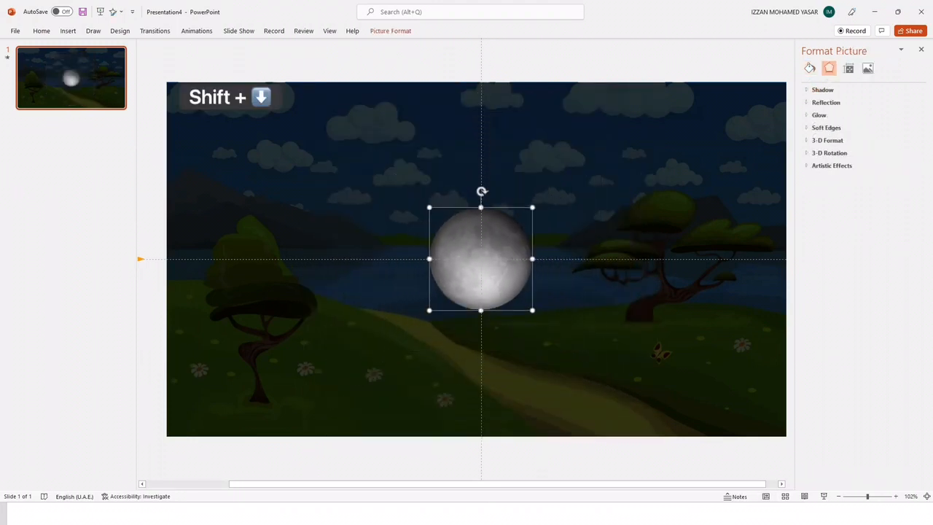
{"action": "key", "text": "shift+Down"}
- Move the moon left along the horizontal guide until it is centred over the off-slide sun, and shrink it slightly to cover only the sun's disc
{"action": "key", "text": "Left"}
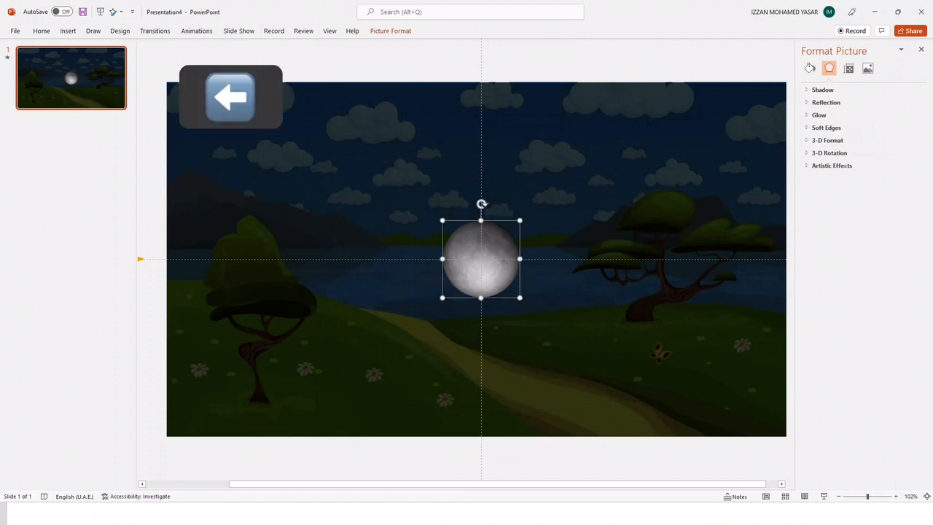
{"action": "key", "text": "Left"}
{"action": "key", "text": "Left"}
{"action": "key", "text": "Left"}
{"action": "key", "text": "Left"}
{"action": "key", "text": "Left"}
{"action": "key", "text": "Left"}
{"action": "key", "text": "Left"}
{"action": "key", "text": "Left"}
{"action": "key", "text": "Left"}
{"action": "key", "text": "Left"}
{"action": "key", "text": "Left"}
{"action": "key", "text": "Left"}
{"action": "key", "text": "Left"}
{"action": "key", "text": "Left"}
{"action": "key", "text": "Left"}
{"action": "key", "text": "Left"}
{"action": "key", "text": "Left"}
{"action": "key", "text": "Left"}
{"action": "key", "text": "Left"}
{"action": "key", "text": "Left"}
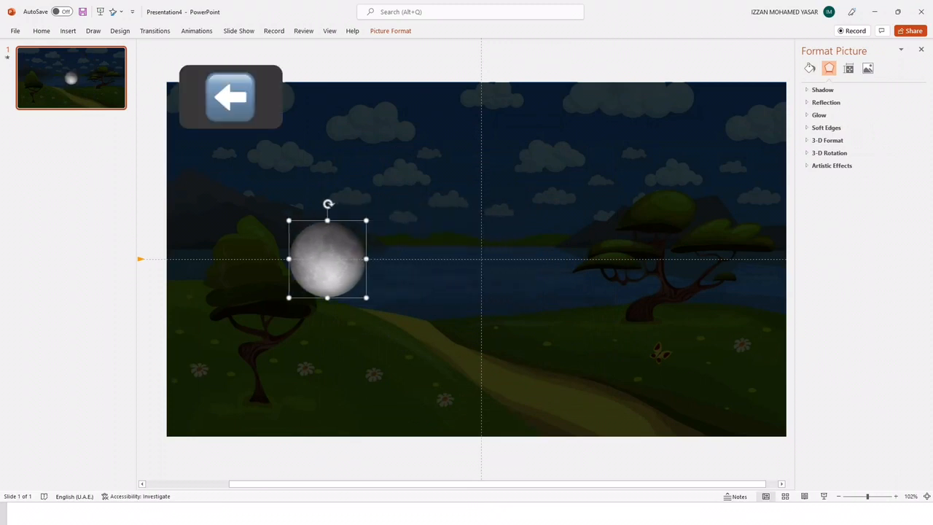
{"action": "key", "text": "Left"}
{"action": "key", "text": "Left"}
{"action": "key", "text": "Left"}
{"action": "key", "text": "Left"}
{"action": "key", "text": "Left"}
{"action": "key", "text": "Left"}
{"action": "key", "text": "Left"}
{"action": "key", "text": "Left"}
{"action": "key", "text": "Left"}
{"action": "key", "text": "Left"}
{"action": "key", "text": "Left"}
{"action": "key", "text": "Left"}
{"action": "key", "text": "Left"}
{"action": "key", "text": "Left"}
{"action": "key", "text": "Left"}
{"action": "key", "text": "Left"}
{"action": "key", "text": "Left"}
{"action": "key", "text": "Left"}
{"action": "key", "text": "Left"}
{"action": "key", "text": "Left"}
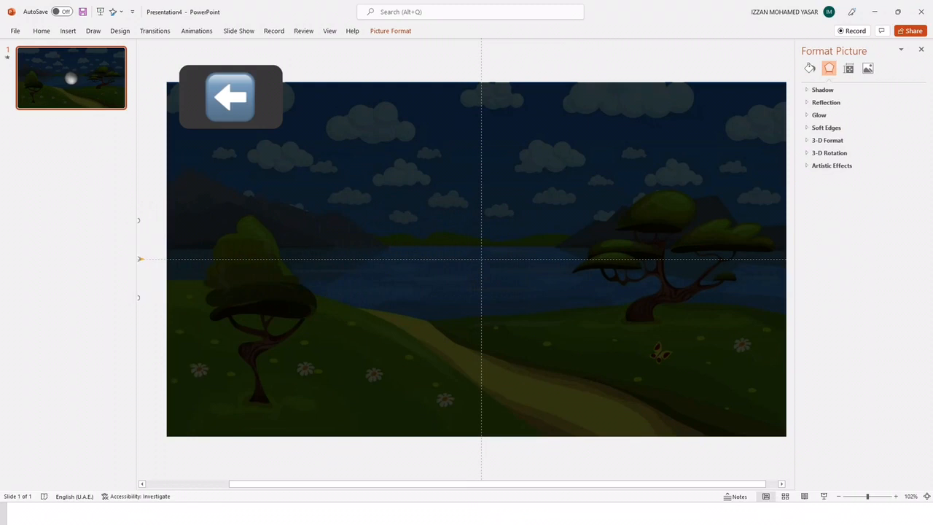
{"action": "key", "text": "Left"}
{"action": "key", "text": "Left"}
{"action": "key", "text": "Left"}
{"action": "key", "text": "Left"}
{"action": "key", "text": "Left"}
{"action": "key", "text": "Left"}
{"action": "key", "text": "Left"}
{"action": "key", "text": "Left"}
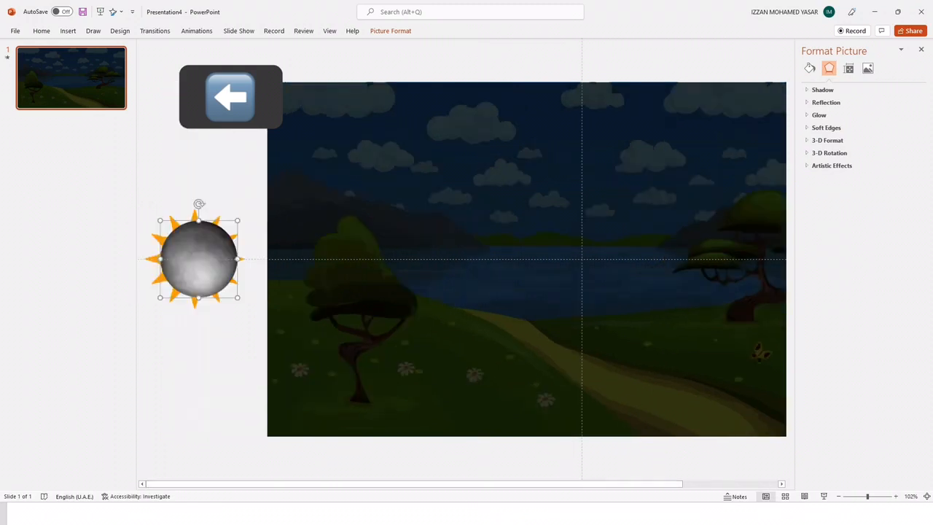
{"action": "key", "text": "Left"}
{"action": "key", "text": "Left"}
{"action": "key", "text": "Left"}
{"action": "key", "text": "Left"}
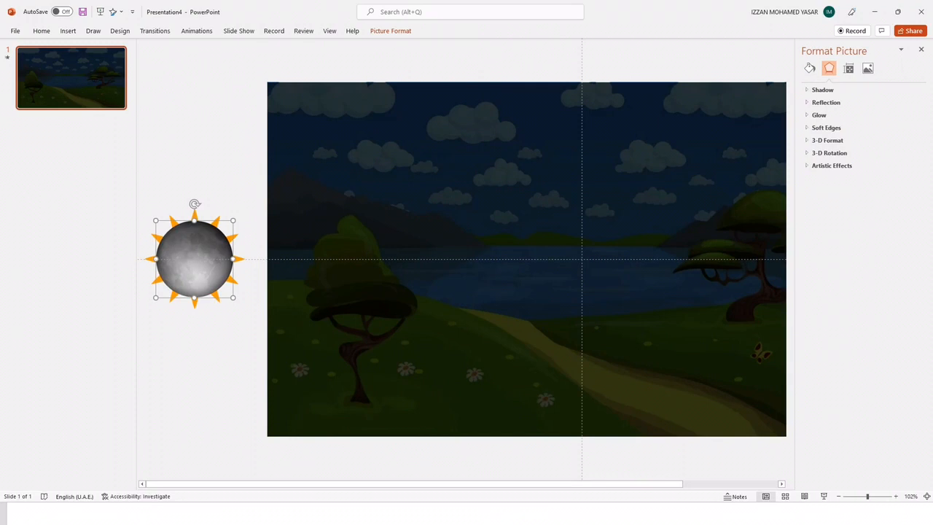
{"action": "key", "text": "shift+Down"}
{"action": "key", "text": "shift+Down"}
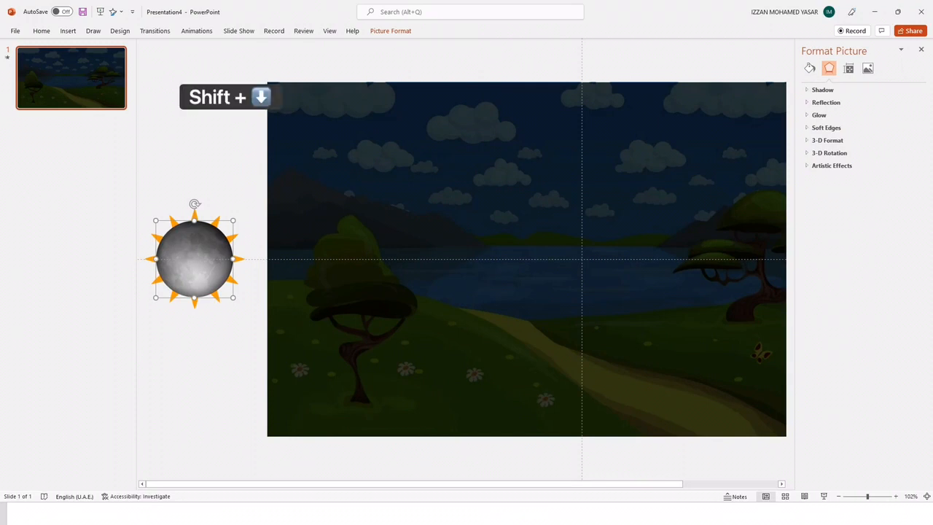
- Copy the sun's arc motion animation onto the moon with the Animation Painter
{"action": "key", "text": "Tab"}
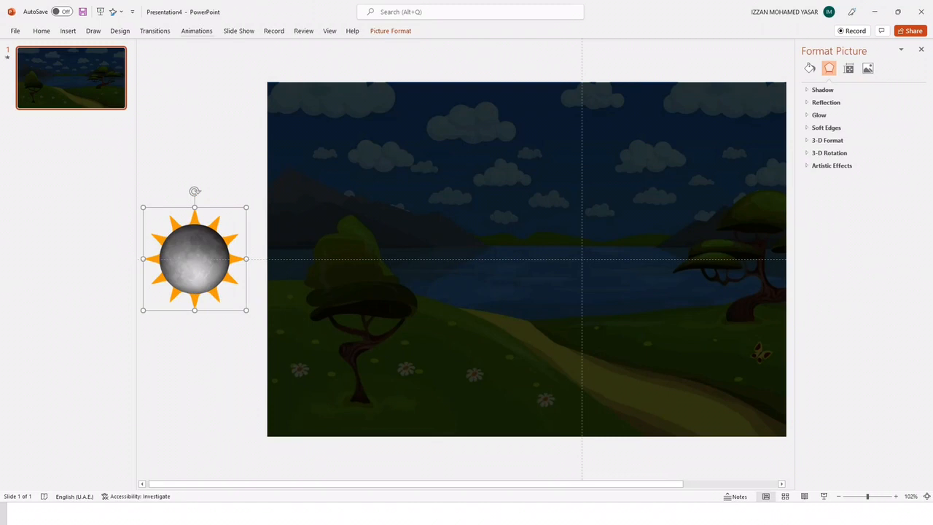
{"action": "left_click", "coordinate": [197, 30]}
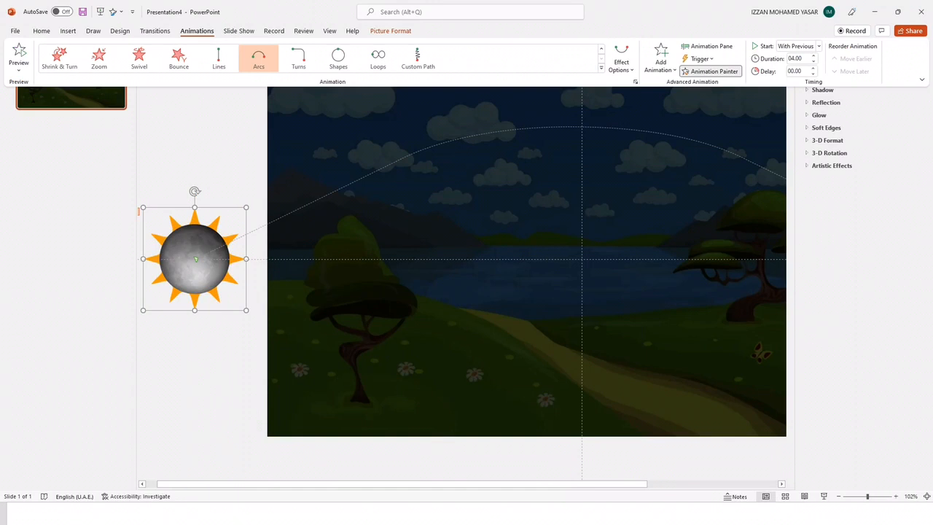
{"action": "left_click", "coordinate": [711, 71]}
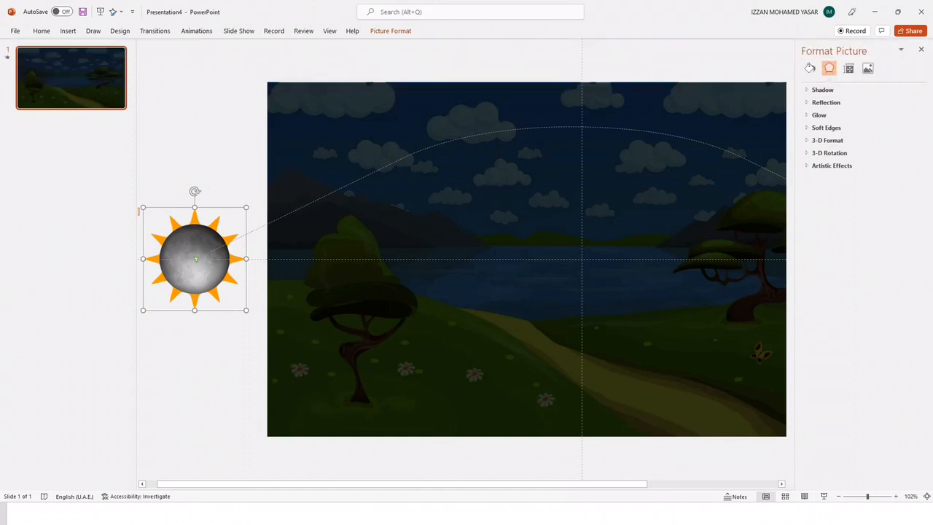
{"action": "left_click", "coordinate": [195, 260]}
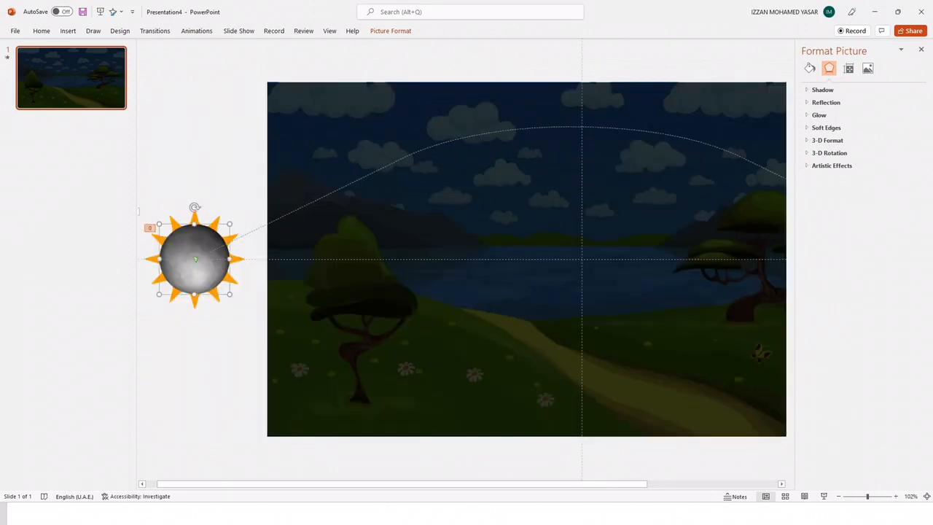
- Give the darkened background picture a Fade entrance animation with a duration of 4 seconds and preview it
{"action": "left_click", "coordinate": [437, 219]}
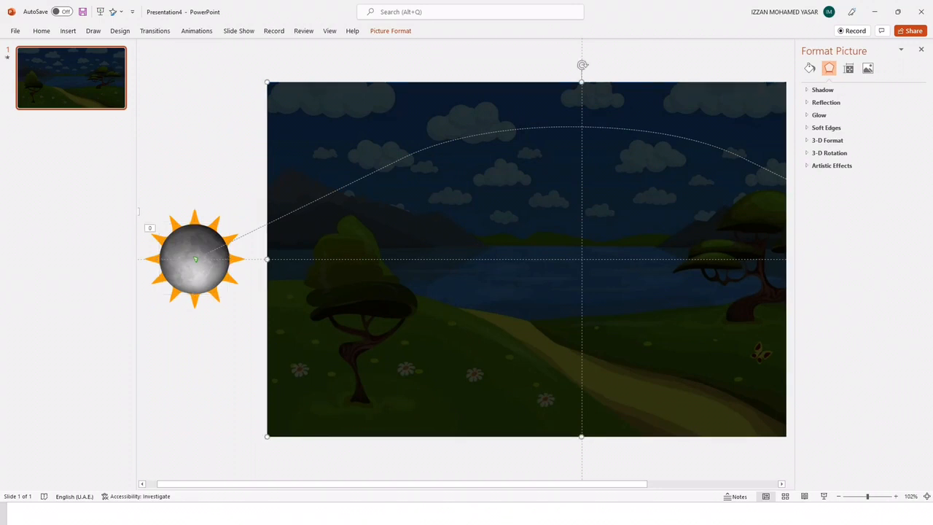
{"action": "left_click", "coordinate": [197, 30]}
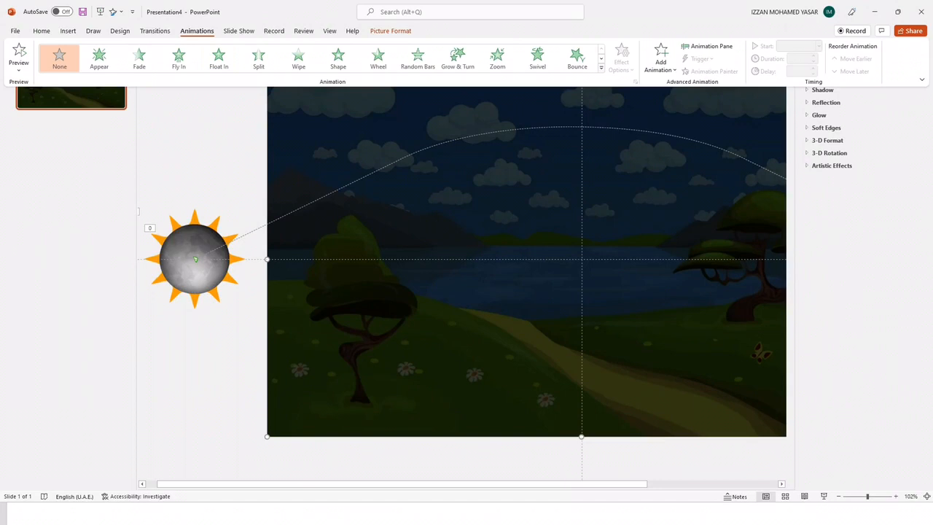
{"action": "left_click", "coordinate": [601, 67]}
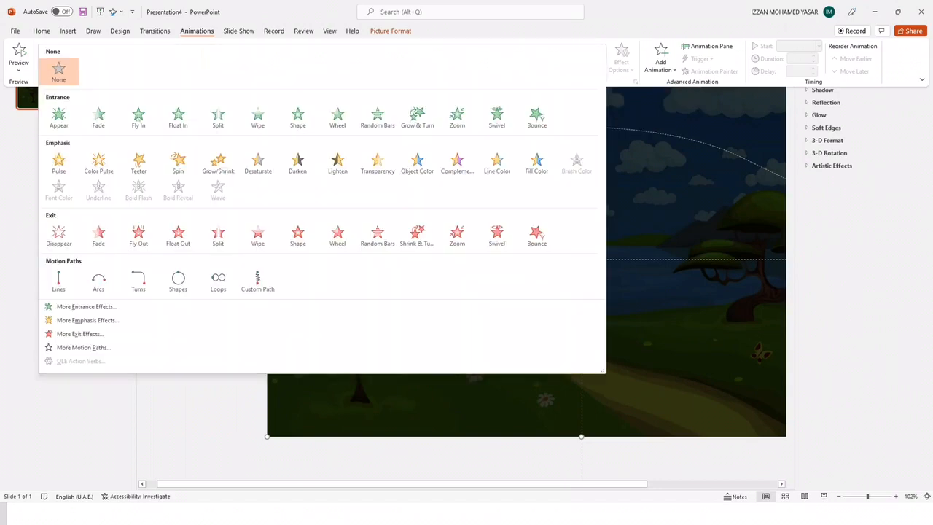
{"action": "left_click", "coordinate": [99, 117]}
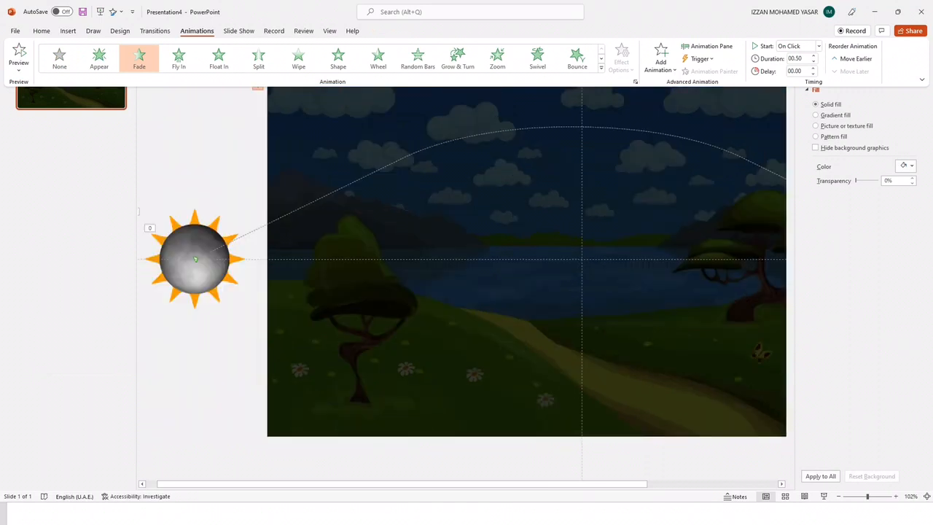
{"action": "type", "text": "4"}
{"action": "key", "text": "Return"}
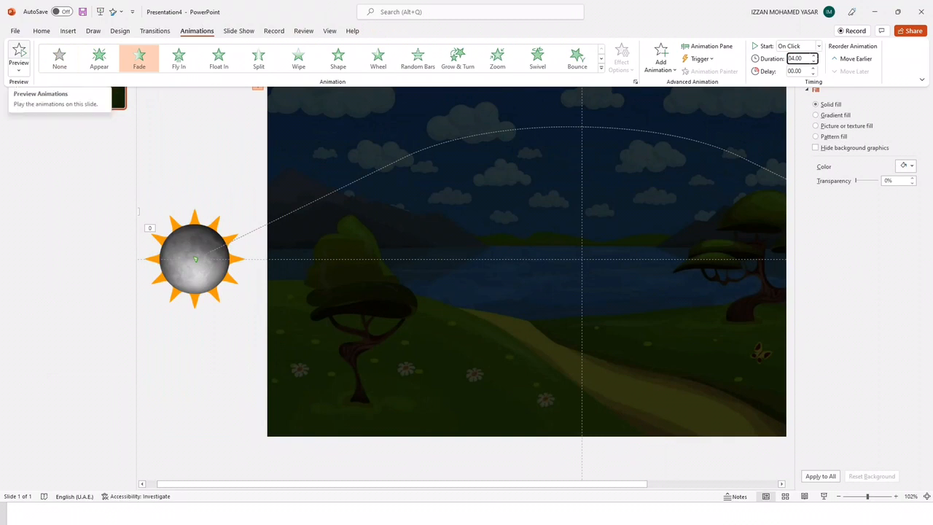
{"action": "left_click", "coordinate": [19, 52]}
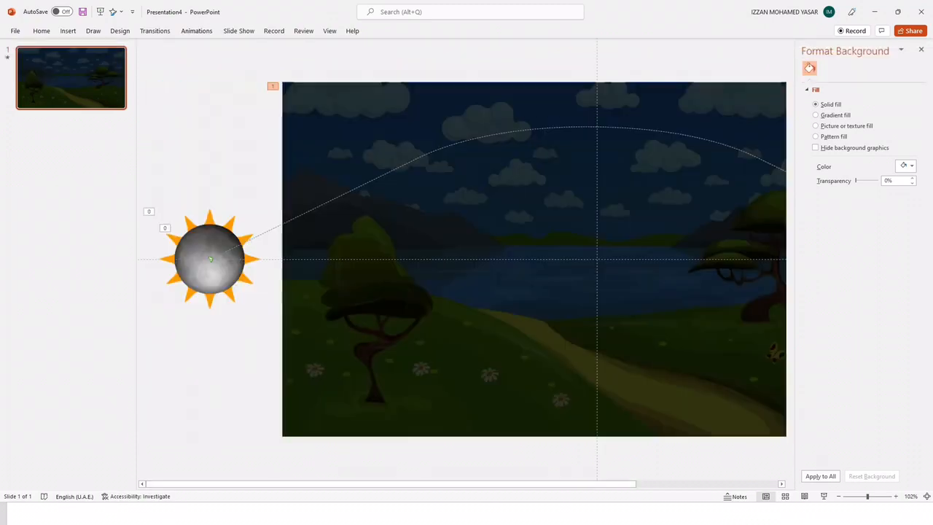
- Show the slide's animation list and reorder it so the moon's arc comes after the darkened background's fade
{"action": "left_click", "coordinate": [208, 272]}
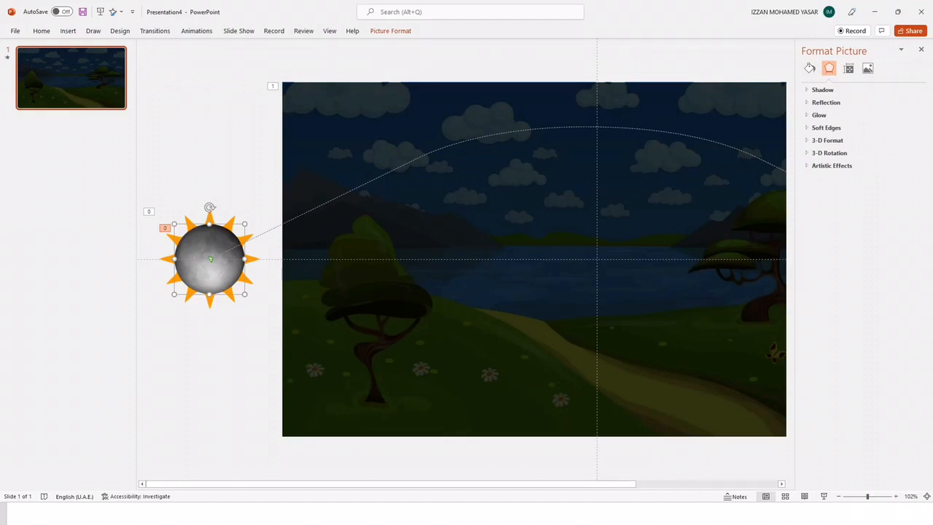
{"action": "left_click", "coordinate": [196, 30]}
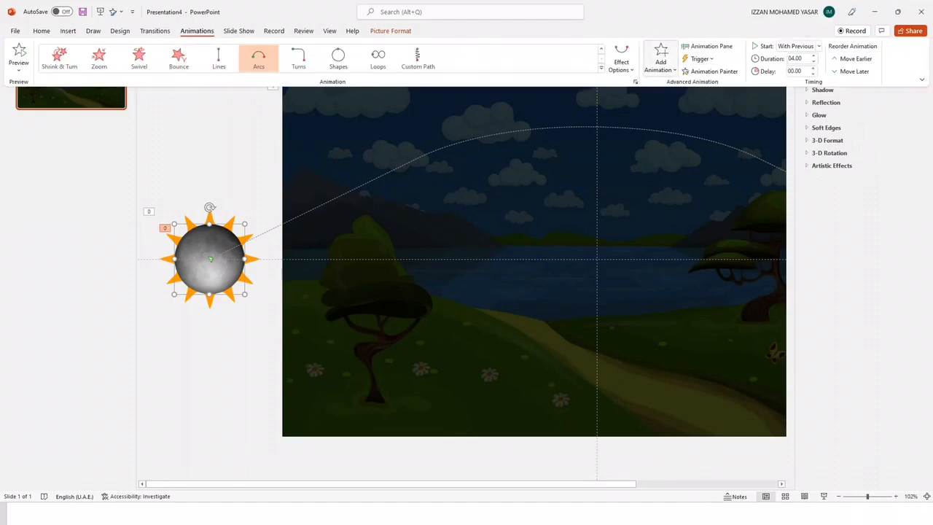
{"action": "left_click", "coordinate": [710, 47]}
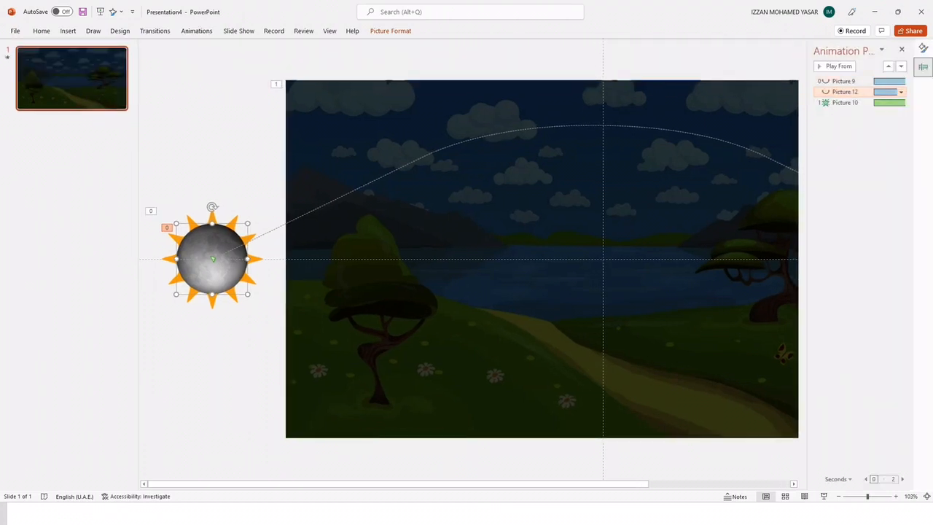
{"action": "left_click_drag", "start_coordinate": [866, 92], "coordinate": [865, 107]}
- Set the darkened background's Fade entrance to start After Previous
{"action": "left_click", "coordinate": [860, 92]}
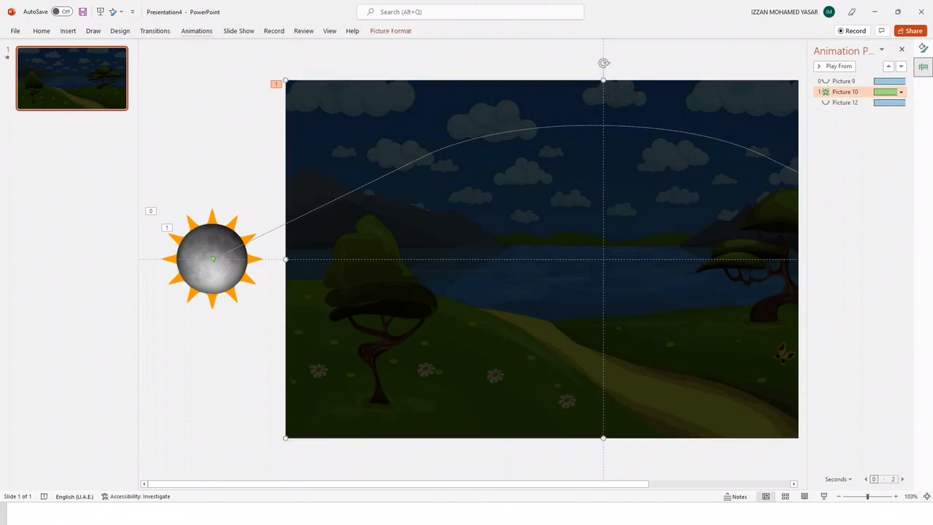
{"action": "left_click", "coordinate": [197, 31]}
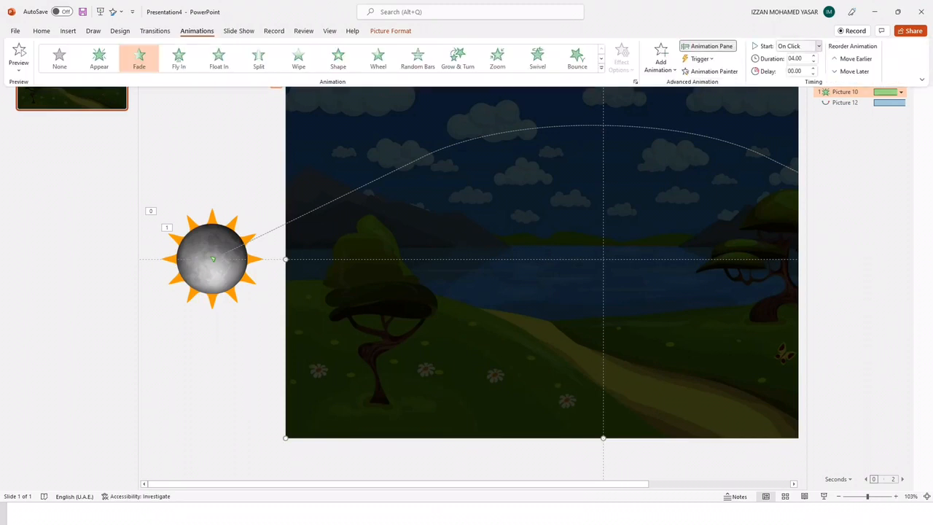
{"action": "left_click", "coordinate": [818, 46]}
{"action": "left_click", "coordinate": [800, 81]}
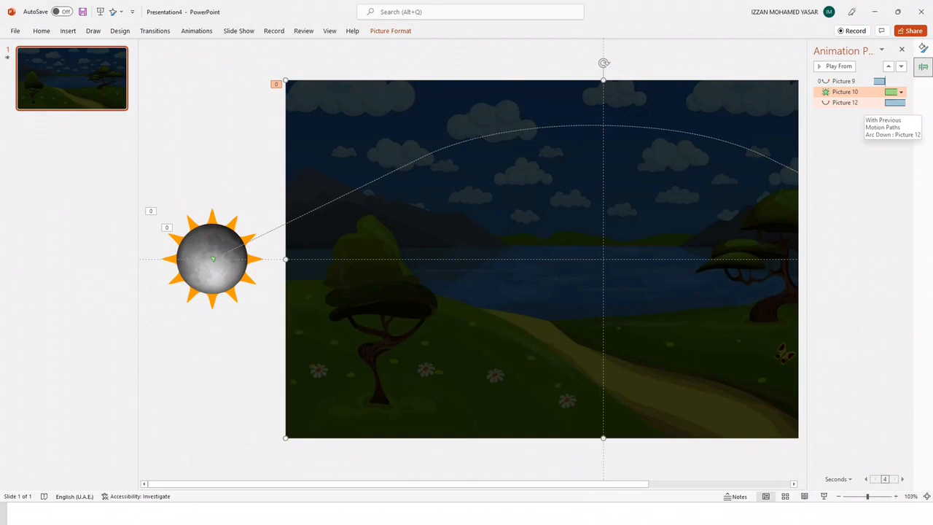
- Preview the slide's full animation sequence with nothing selected
{"action": "left_click", "coordinate": [862, 164]}
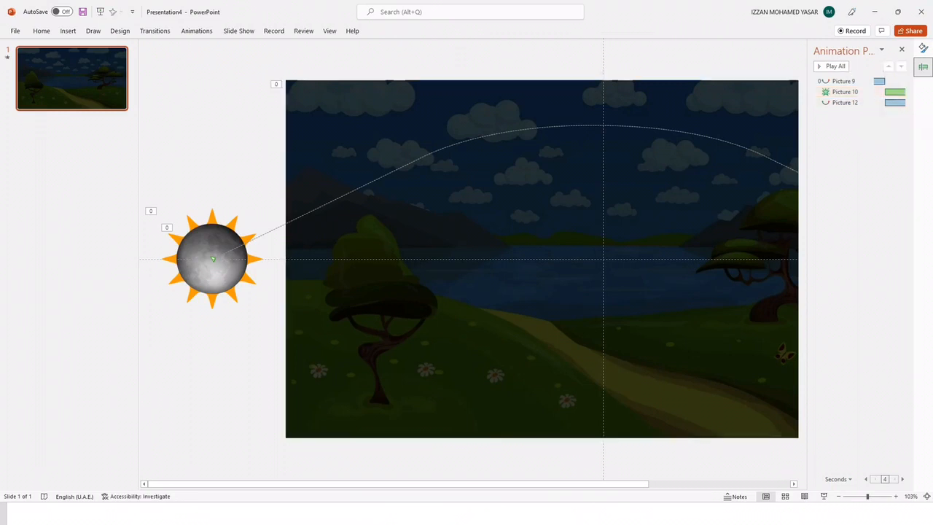
{"action": "left_click", "coordinate": [197, 31]}
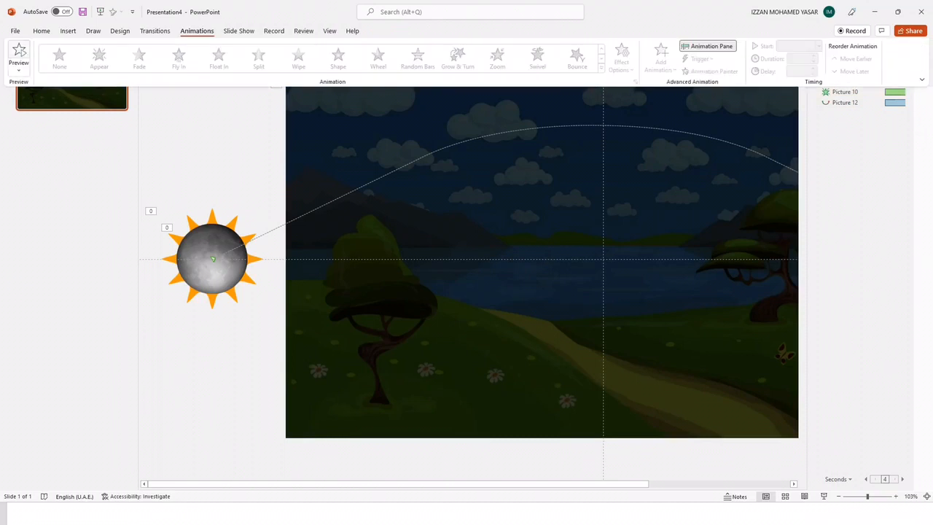
{"action": "left_click", "coordinate": [19, 52]}
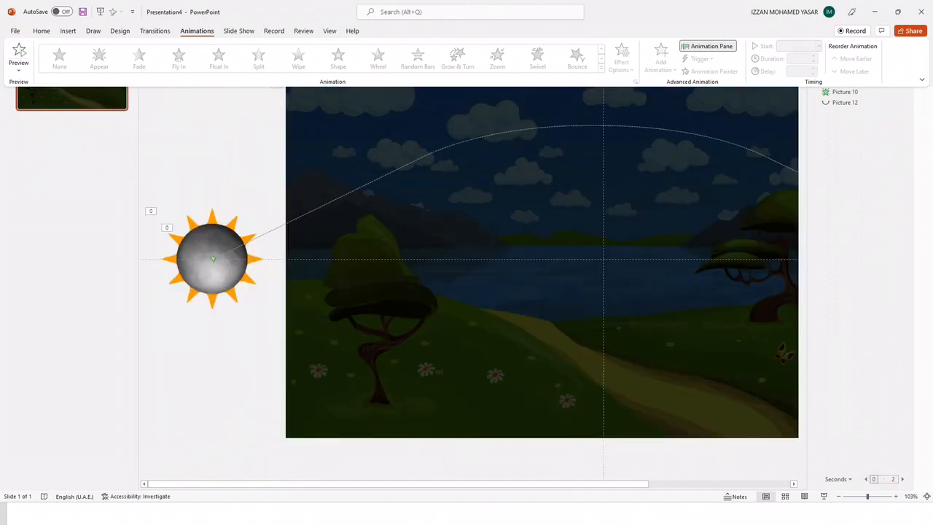
{"action": "key", "text": "Escape"}
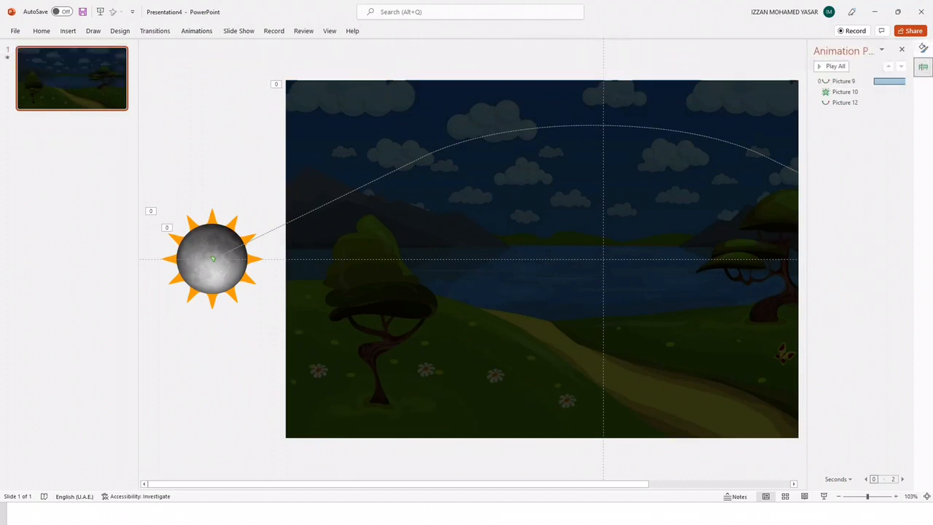
- Add a Fade exit animation to the darkened background picture and set it to start After Previous
{"action": "left_click", "coordinate": [212, 218]}
{"action": "left_click", "coordinate": [358, 220]}
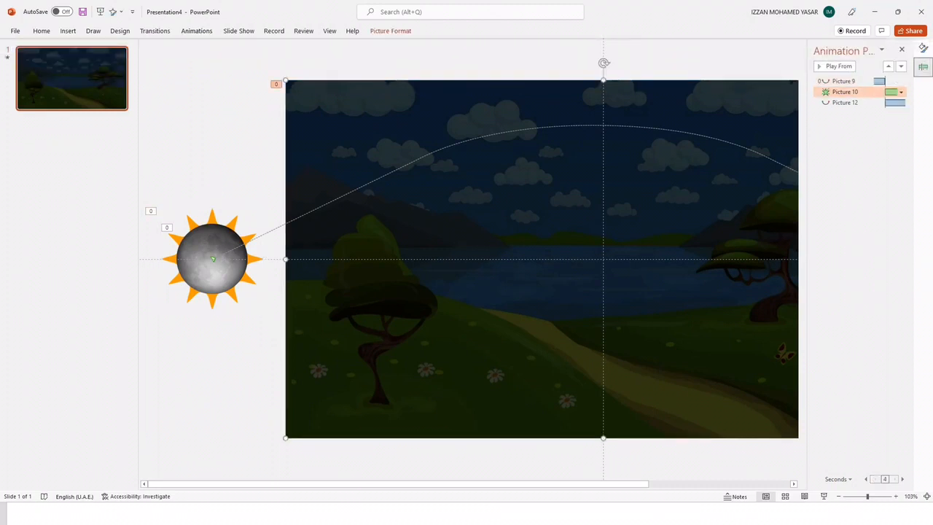
{"action": "left_click", "coordinate": [196, 31]}
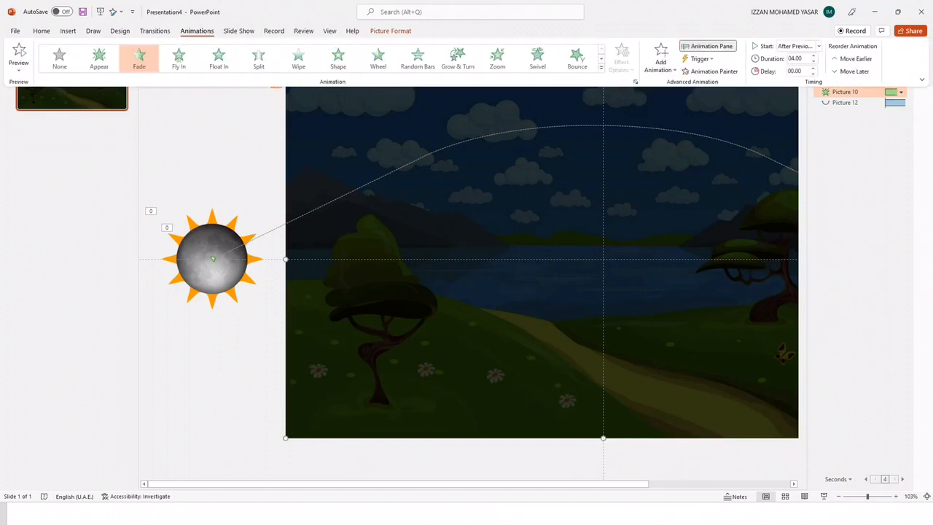
{"action": "left_click", "coordinate": [660, 57]}
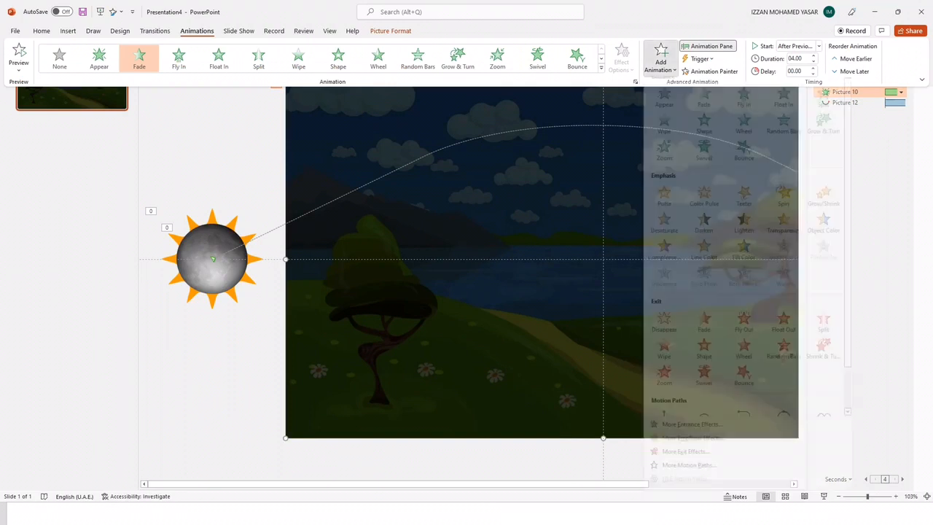
{"action": "scroll", "coordinate": [704, 219], "scroll_direction": "down", "scroll_amount": 2}
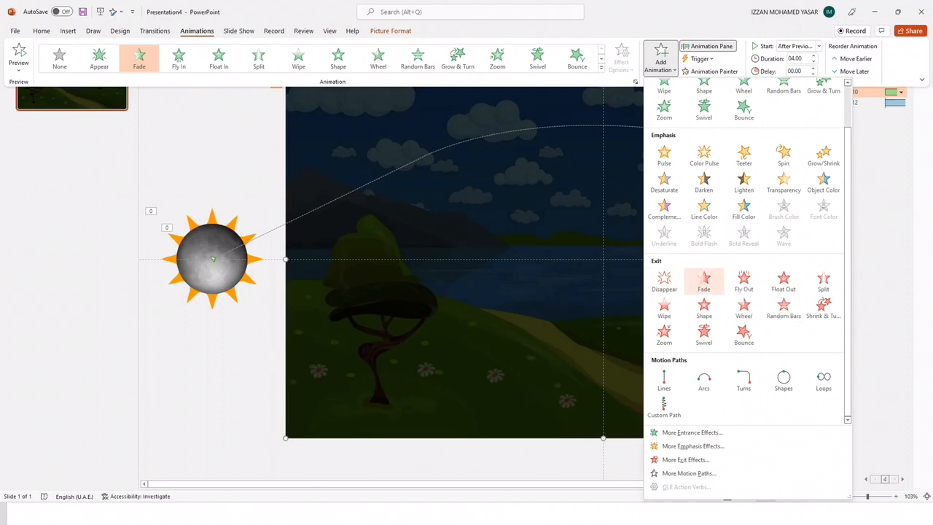
{"action": "left_click", "coordinate": [704, 280]}
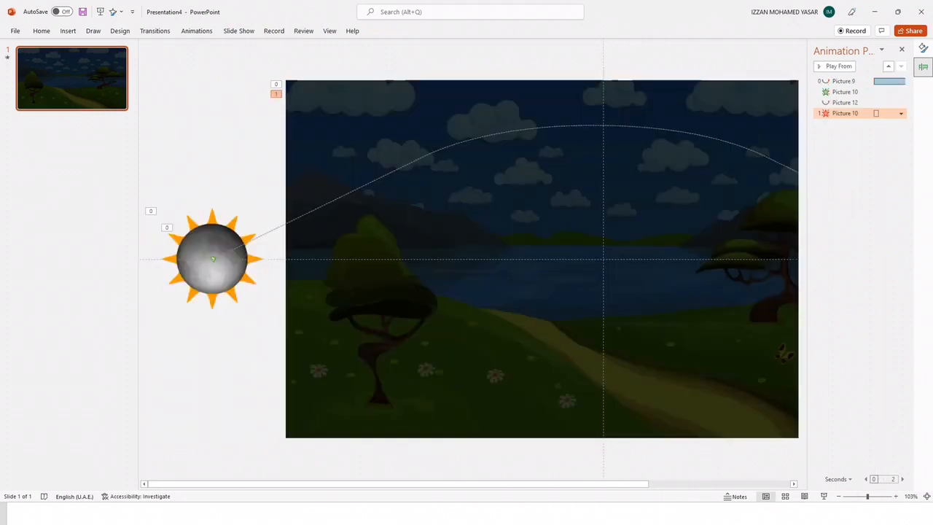
{"action": "left_click", "coordinate": [196, 31]}
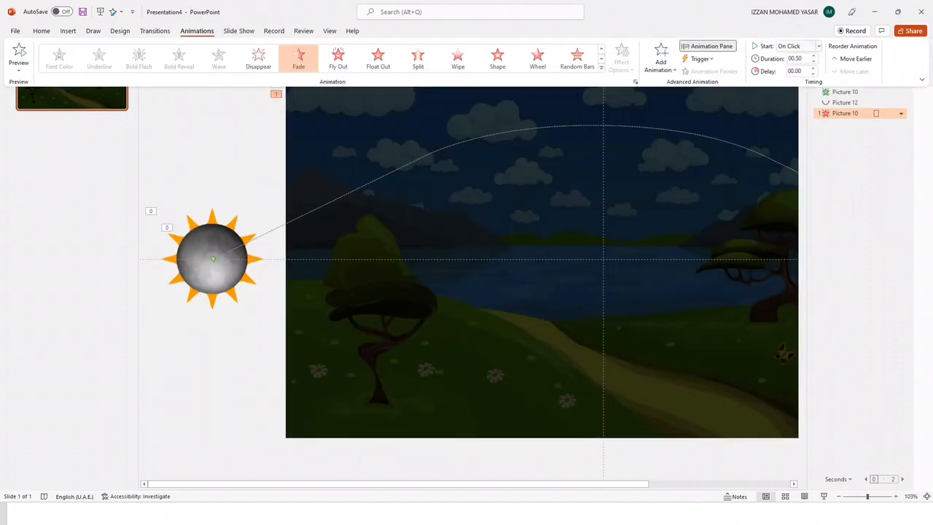
{"action": "left_click", "coordinate": [818, 46]}
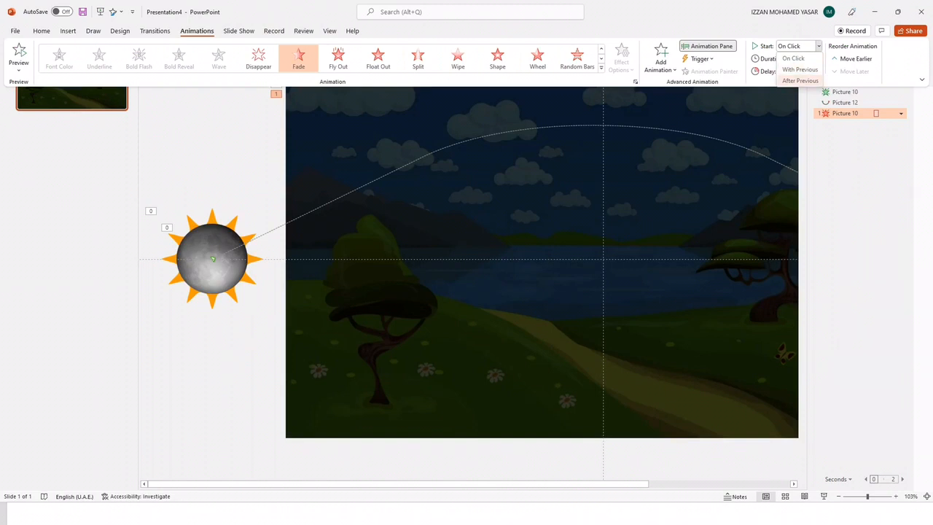
{"action": "left_click", "coordinate": [799, 80]}
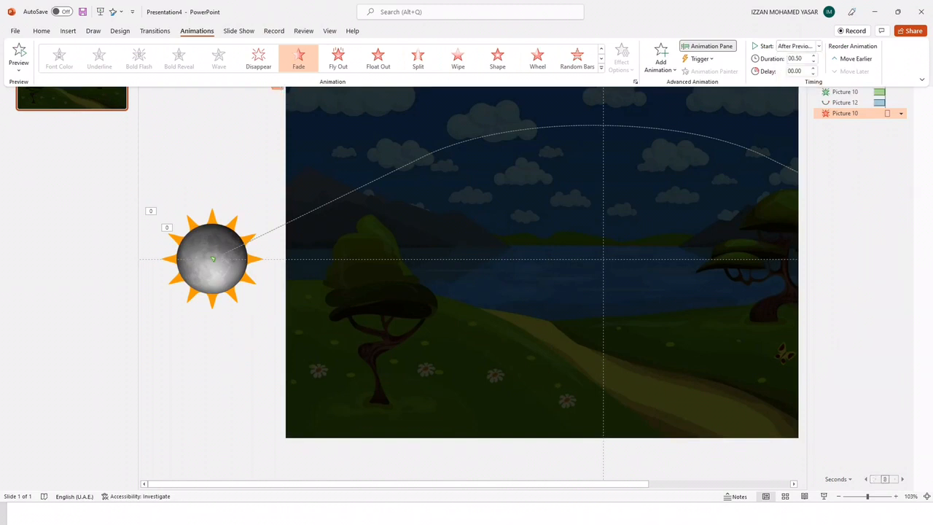
- Duplicate the sun with its arc animation exactly over the original sun and preview the slide's animations
{"action": "left_click", "coordinate": [251, 259]}
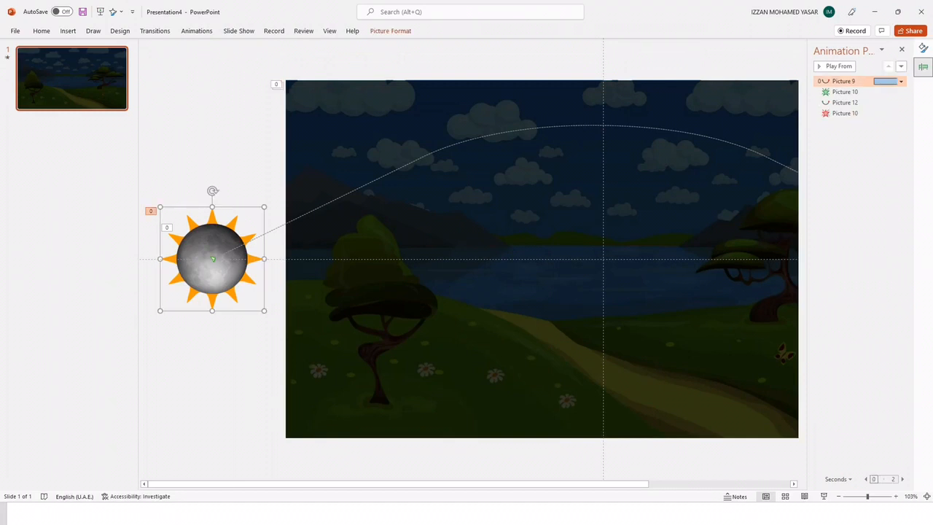
{"action": "key", "text": "ctrl+d"}
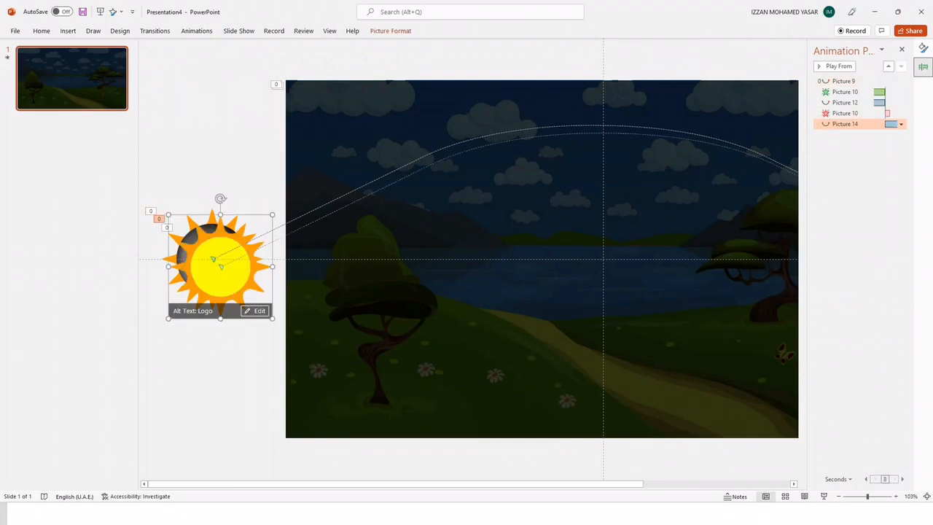
{"action": "left_click_drag", "start_coordinate": [218, 264], "coordinate": [197, 259]}
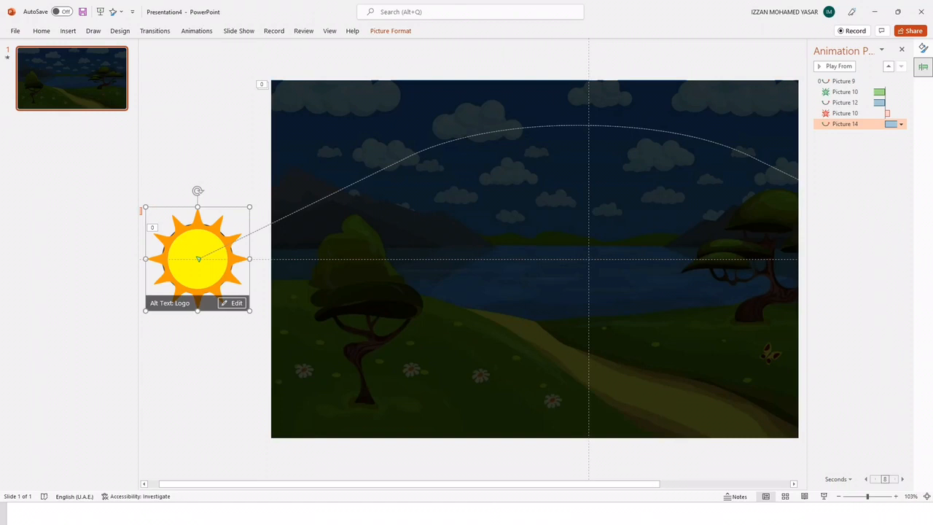
{"action": "left_click", "coordinate": [197, 31]}
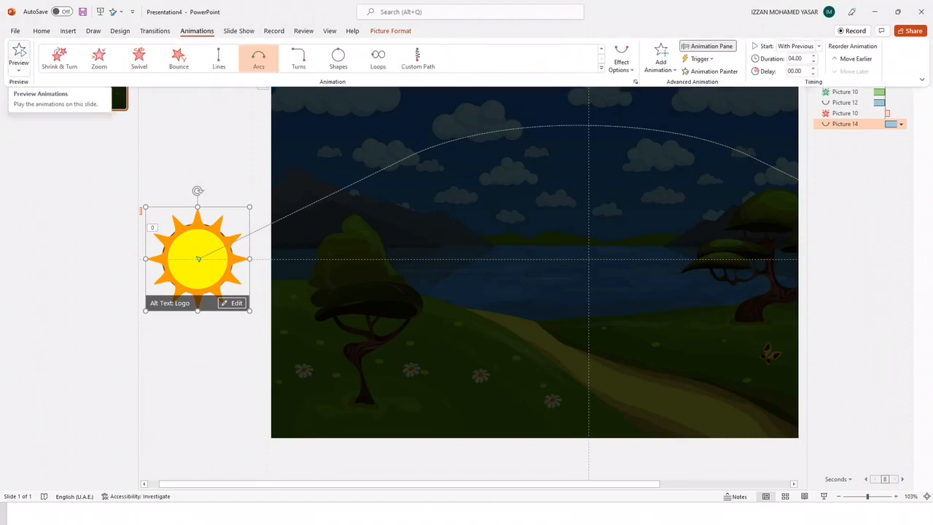
{"action": "left_click", "coordinate": [19, 57]}
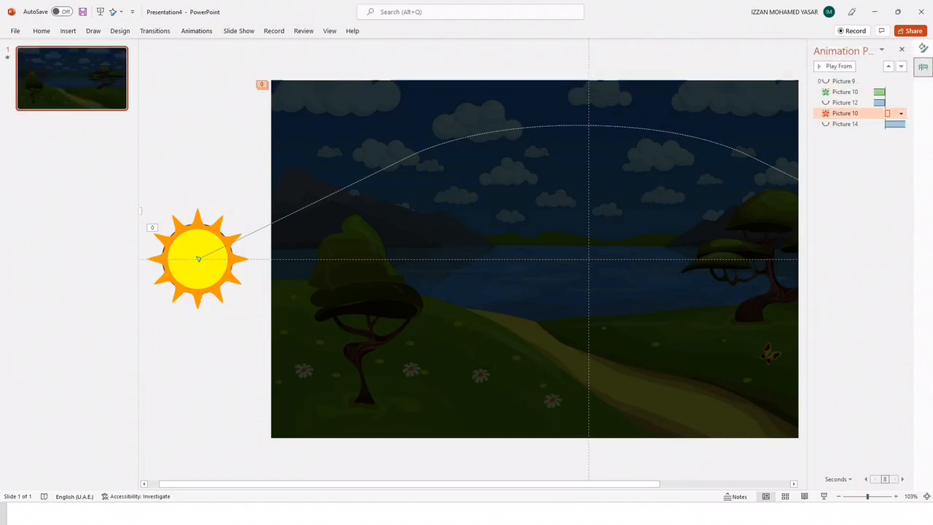
- Set the duration of the darkened background's Fade exit to 4 seconds and preview the animations
{"action": "left_click", "coordinate": [197, 30]}
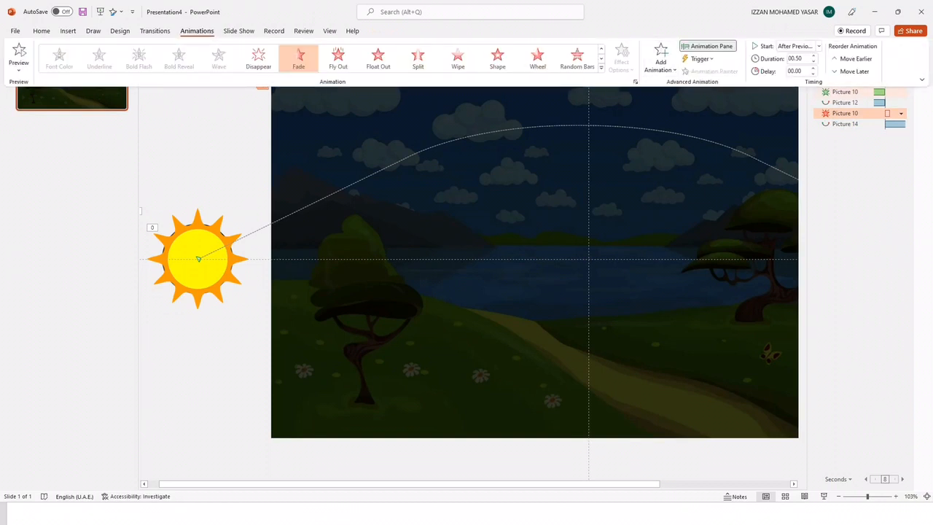
{"action": "left_click", "coordinate": [796, 58]}
{"action": "type", "text": "4"}
{"action": "key", "text": "Return"}
{"action": "left_click", "coordinate": [19, 53]}
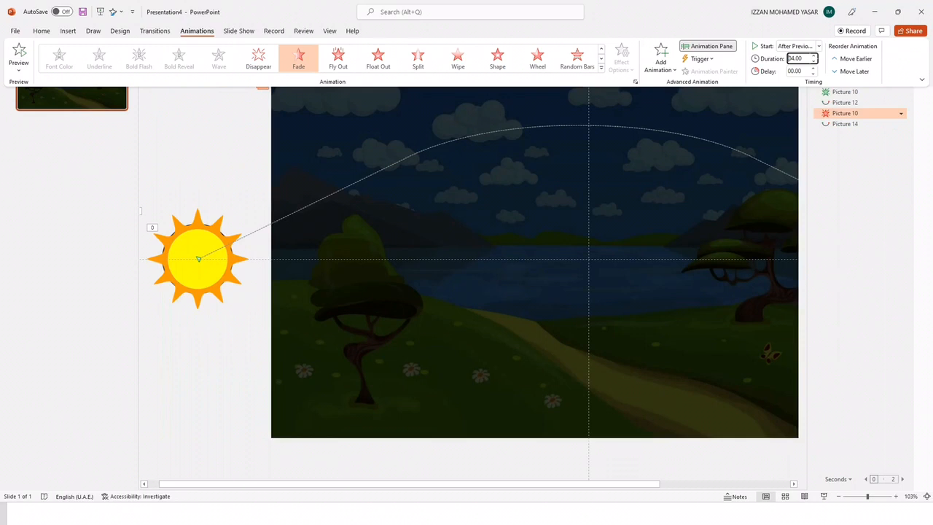
- Duplicate all the slide's pictures together with their animations and align the copies exactly over the originals
{"action": "key", "text": "Return"}
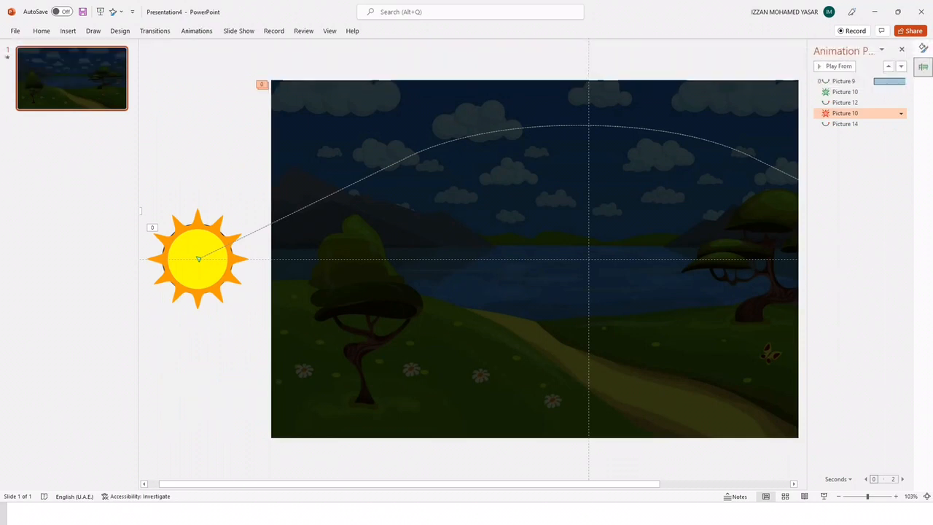
{"action": "scroll", "coordinate": [469, 263], "scroll_direction": "down", "scroll_amount": 3}
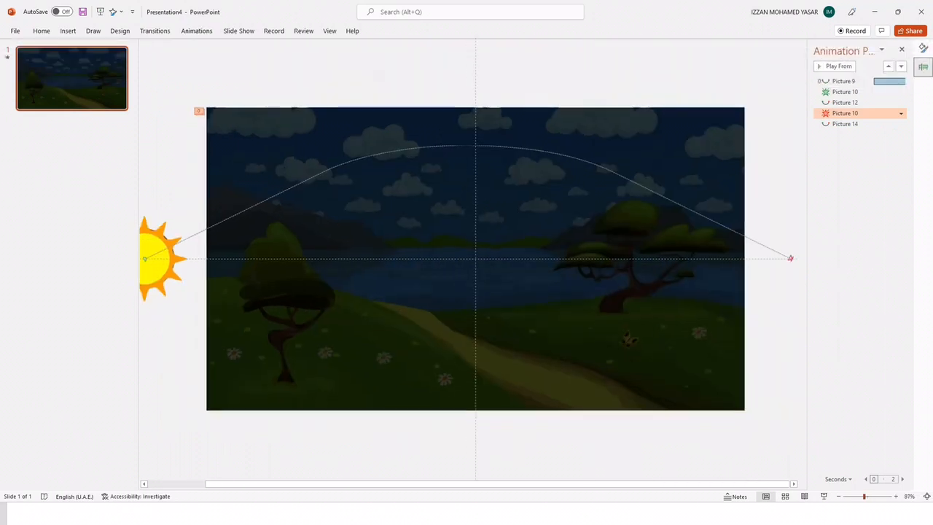
{"action": "key", "text": "Escape"}
{"action": "left_click_drag", "start_coordinate": [139, 98], "coordinate": [799, 470]}
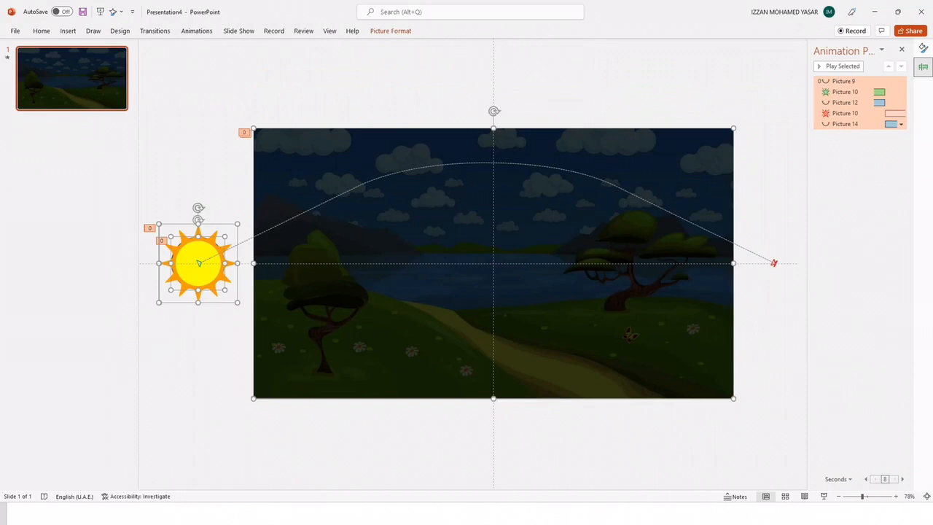
{"action": "key", "text": "ctrl+d"}
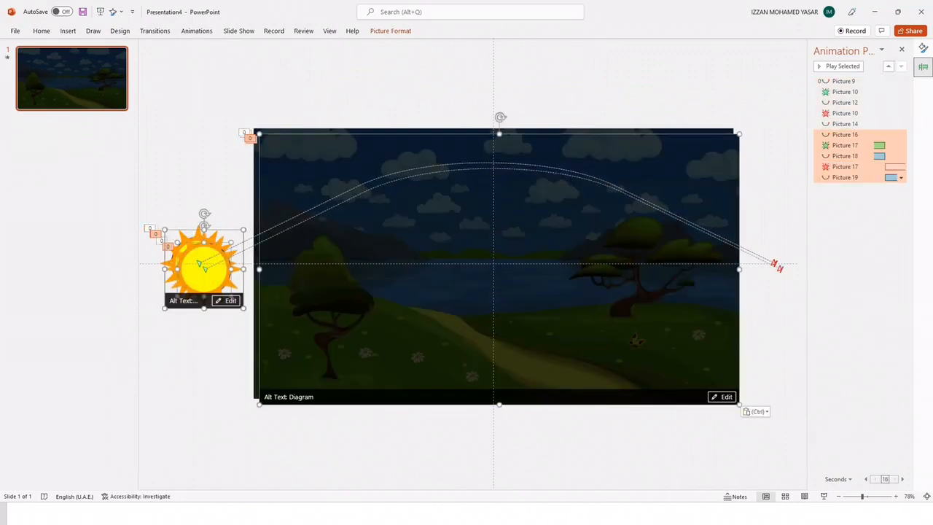
{"action": "left_click_drag", "start_coordinate": [466, 291], "coordinate": [446, 286]}
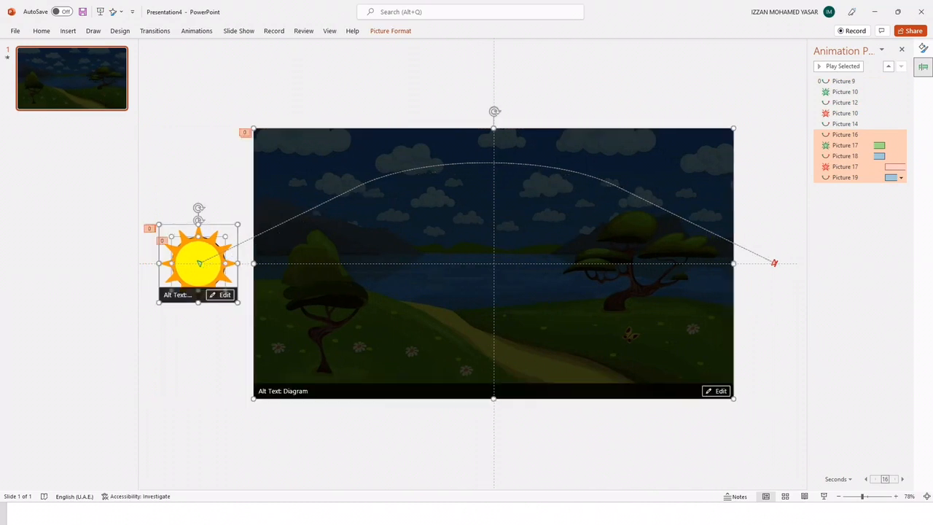
- Shift the top darkened background copy to the right and delete the duplicated daytime background beneath it
{"action": "key", "text": "Escape"}
{"action": "left_click", "coordinate": [494, 292]}
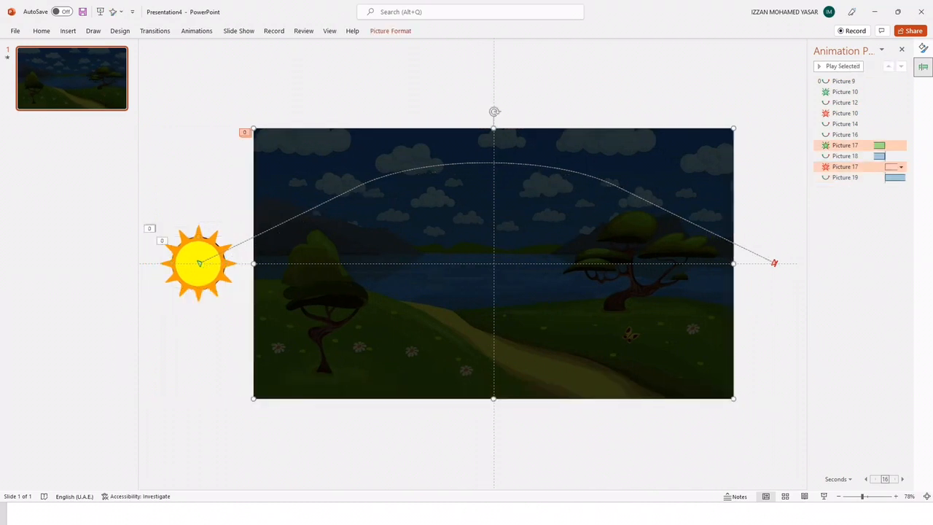
{"action": "key", "text": "Right"}
{"action": "key", "text": "Right"}
{"action": "key", "text": "Right"}
{"action": "key", "text": "Right"}
{"action": "key", "text": "Right"}
{"action": "key", "text": "Right"}
{"action": "key", "text": "Right"}
{"action": "key", "text": "Right"}
{"action": "key", "text": "Right"}
{"action": "key", "text": "Right"}
{"action": "key", "text": "Right"}
{"action": "key", "text": "Right"}
{"action": "key", "text": "Right"}
{"action": "key", "text": "Right"}
{"action": "key", "text": "Right"}
{"action": "key", "text": "Right"}
{"action": "key", "text": "Right"}
{"action": "key", "text": "Right"}
{"action": "key", "text": "Right"}
{"action": "key", "text": "Right"}
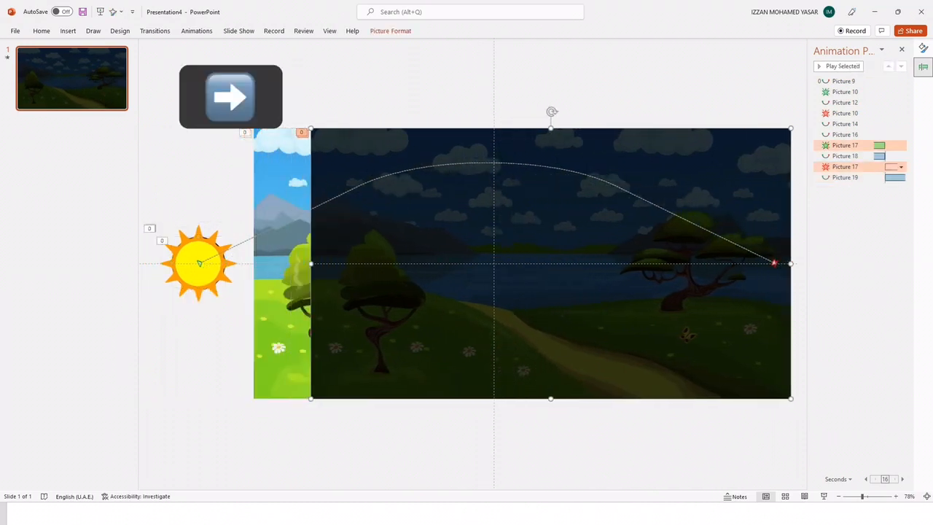
{"action": "left_click", "coordinate": [284, 270]}
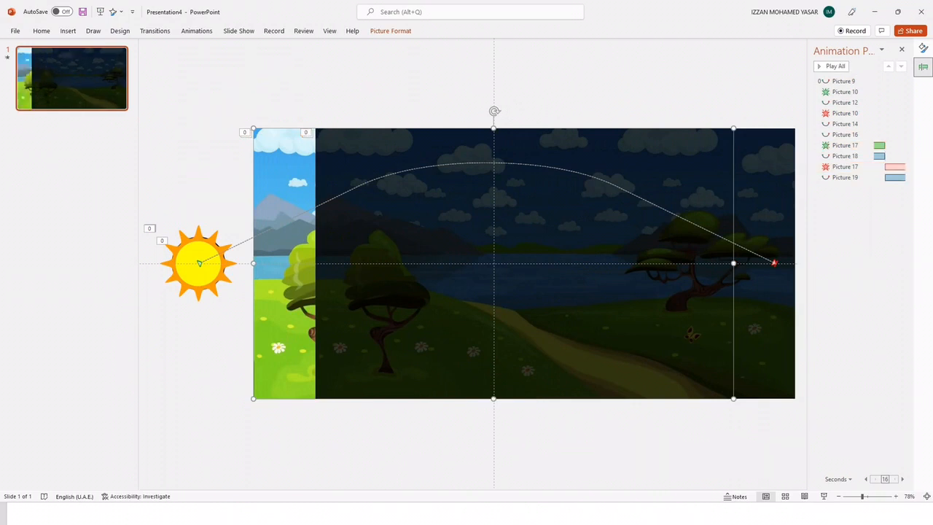
{"action": "key", "text": "BackSpace"}
- Move the darkened background copy back left until it covers the original darkened background
{"action": "left_click", "coordinate": [481, 292]}
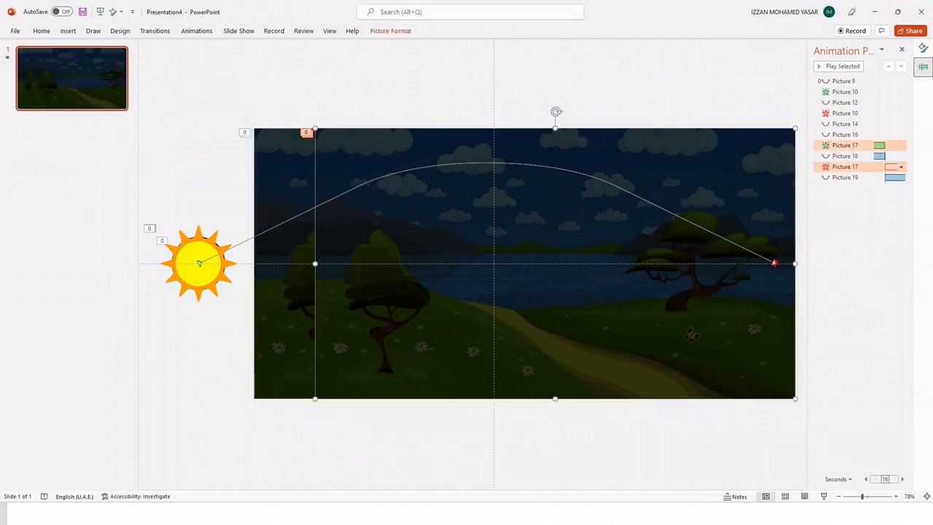
{"action": "key", "text": "Left"}
{"action": "key", "text": "Left"}
{"action": "key", "text": "Left"}
{"action": "key", "text": "Left"}
{"action": "key", "text": "Left"}
{"action": "key", "text": "Left"}
{"action": "key", "text": "Left"}
{"action": "key", "text": "Left"}
{"action": "key", "text": "Left"}
{"action": "key", "text": "Left"}
{"action": "key", "text": "Left"}
{"action": "key", "text": "Left"}
{"action": "key", "text": "Left"}
{"action": "key", "text": "Left"}
{"action": "key", "text": "Left"}
{"action": "key", "text": "Left"}
{"action": "key", "text": "Left"}
{"action": "key", "text": "Left"}
{"action": "key", "text": "Left"}
{"action": "key", "text": "Left"}
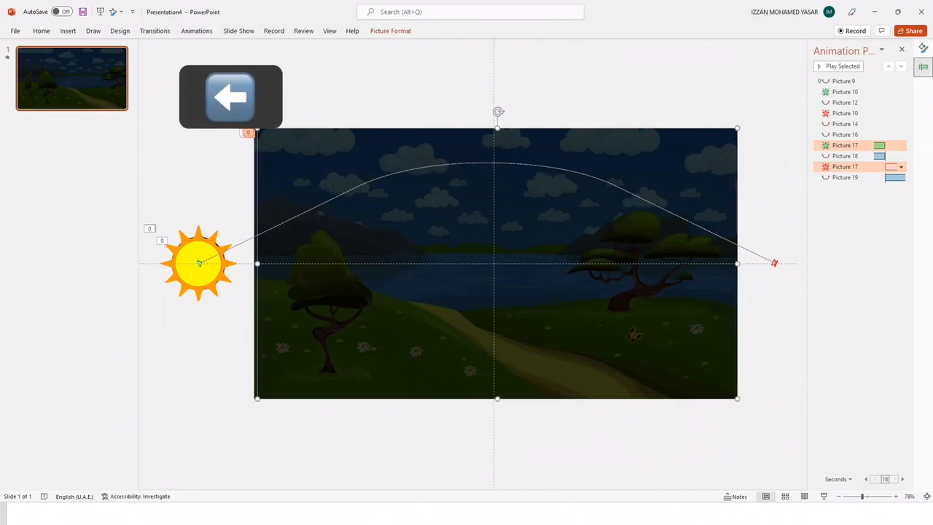
{"action": "key", "text": "Left"}
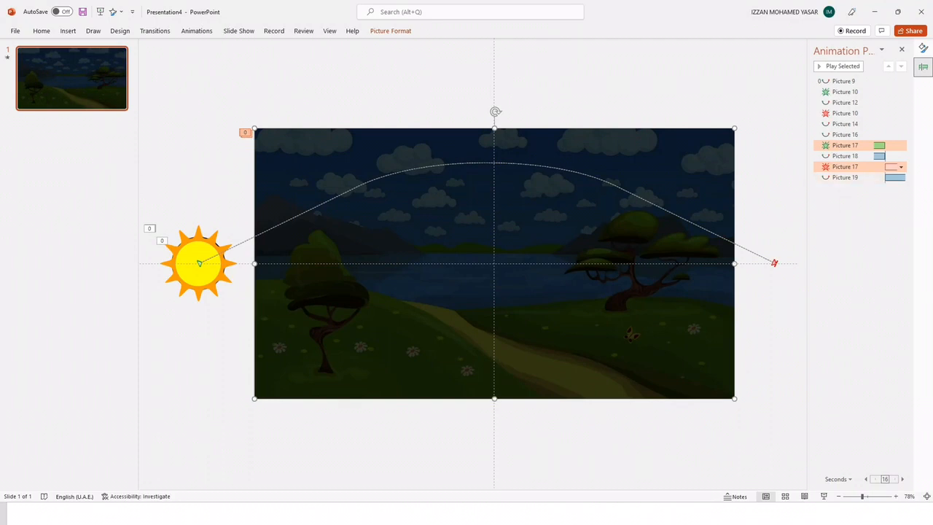
- Preview the slide's complete day-and-night animation sequence with nothing selected
{"action": "key", "text": "Escape"}
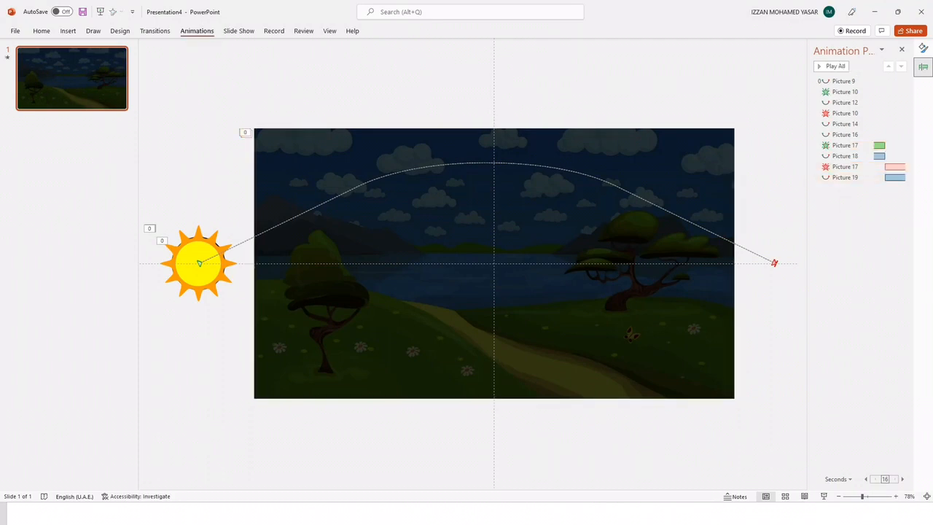
{"action": "left_click", "coordinate": [196, 30]}
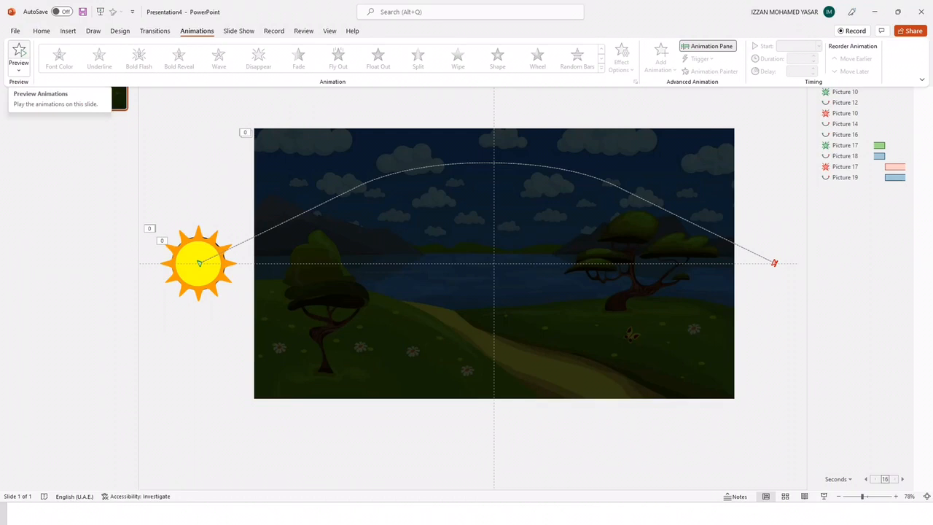
{"action": "left_click", "coordinate": [19, 53]}
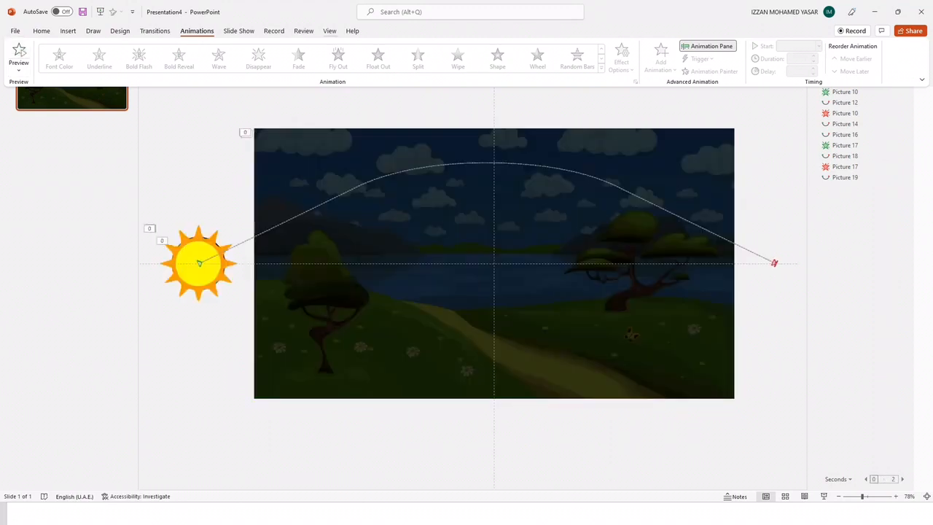
- Hide the slide's drawing guides
{"action": "left_click", "coordinate": [330, 31]}
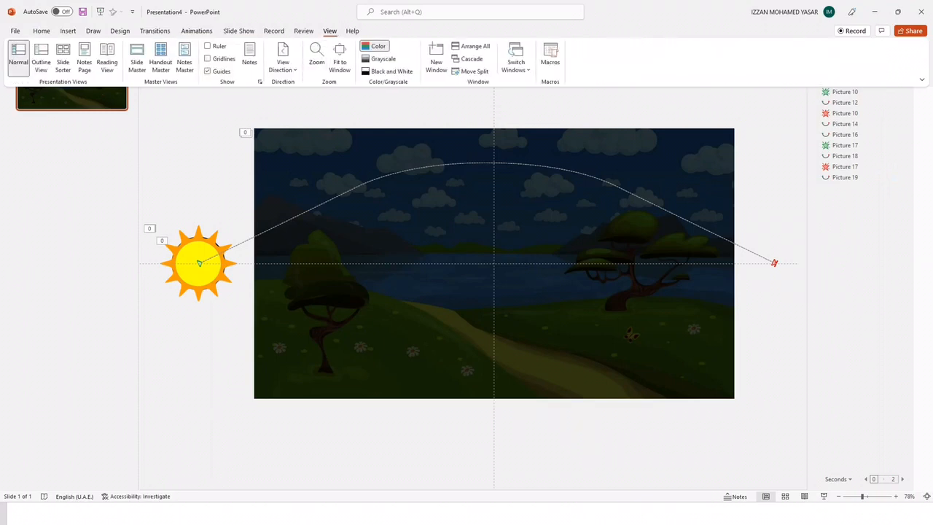
{"action": "left_click", "coordinate": [207, 71]}
{"action": "key", "text": "Escape"}
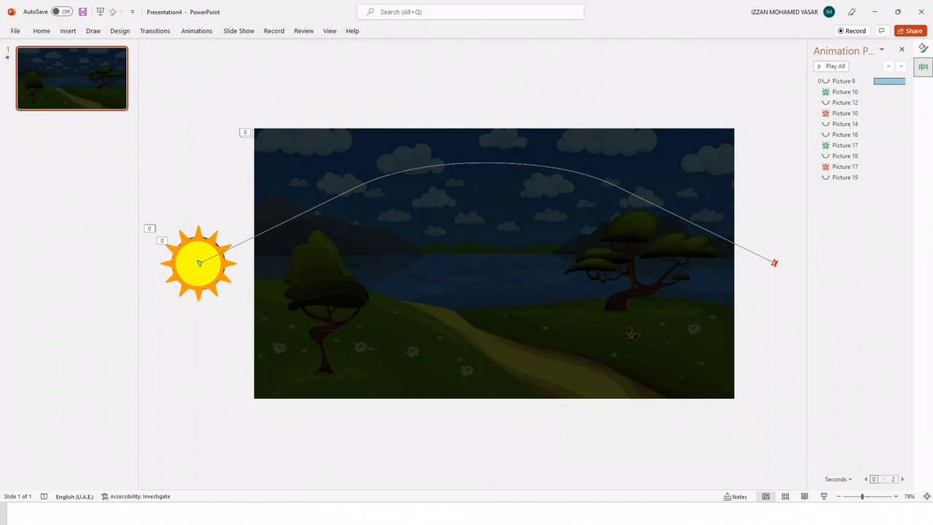